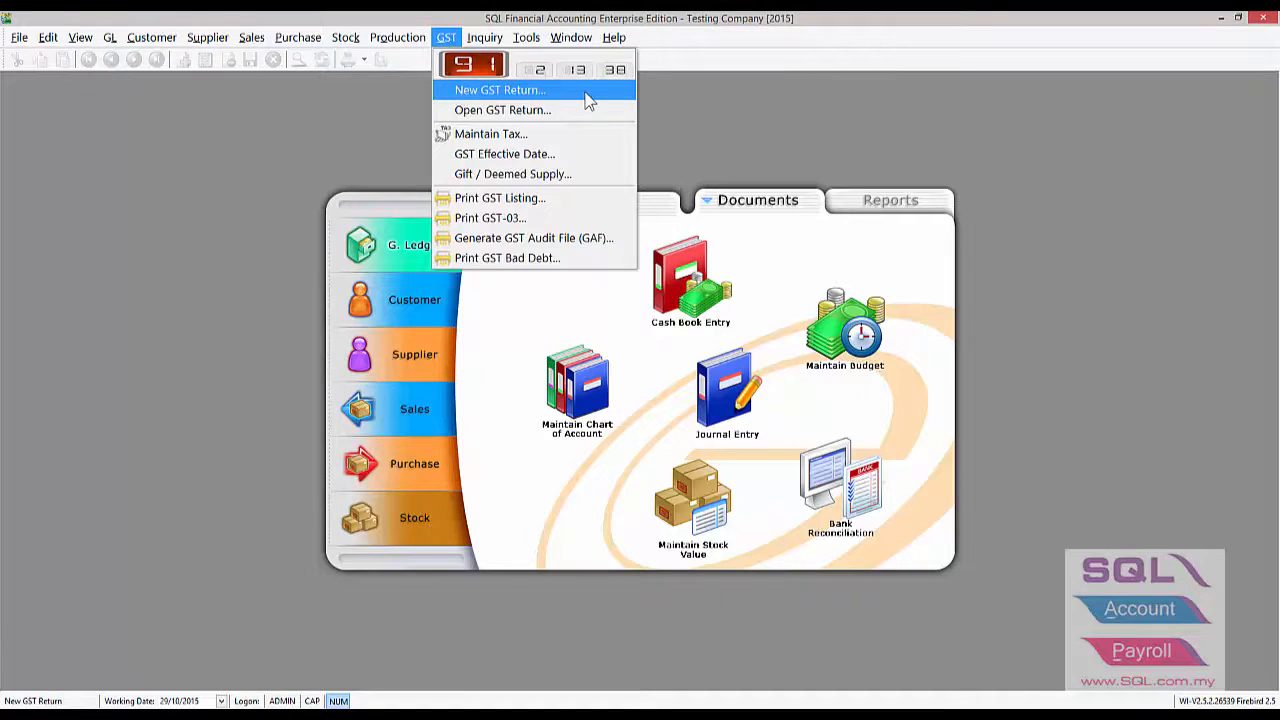
# - Start a new GST return for 01/04/2015–30/06/2015 and process it as a draft
pyautogui.click(588, 92)
pyautogui.moveTo(433, 258); pyautogui.dragTo(518, 136)
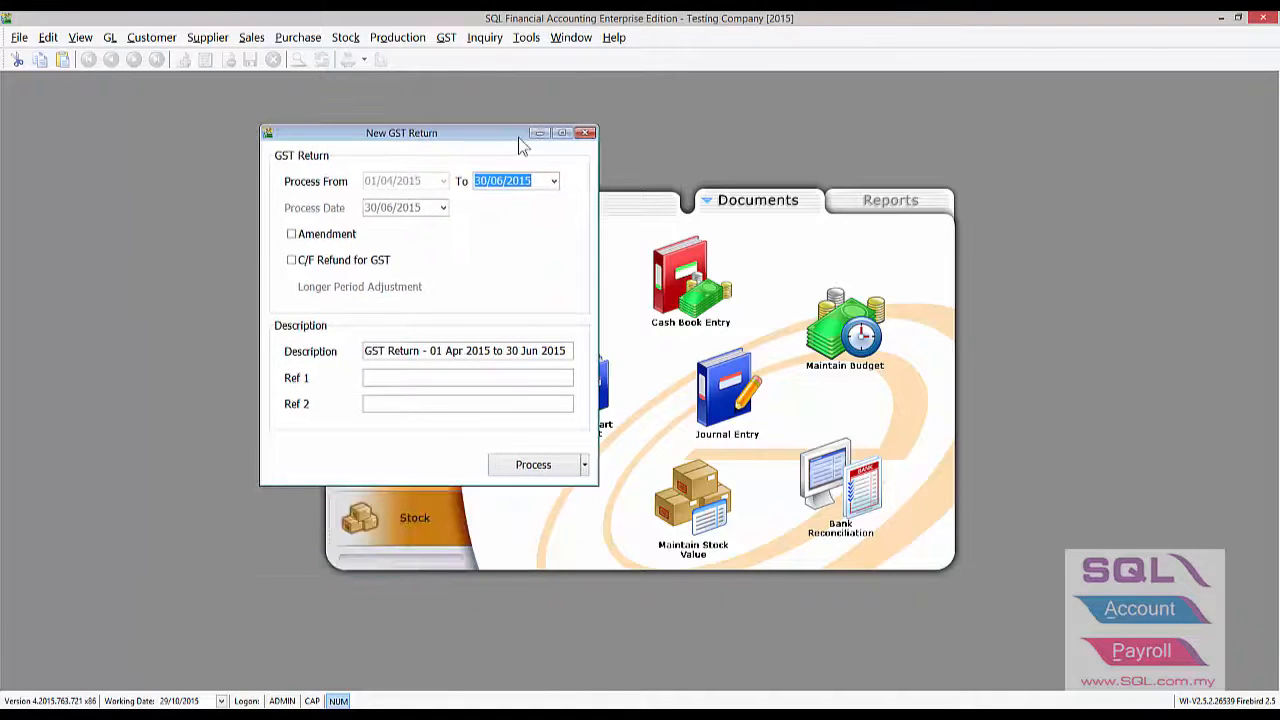
pyautogui.click(585, 465)
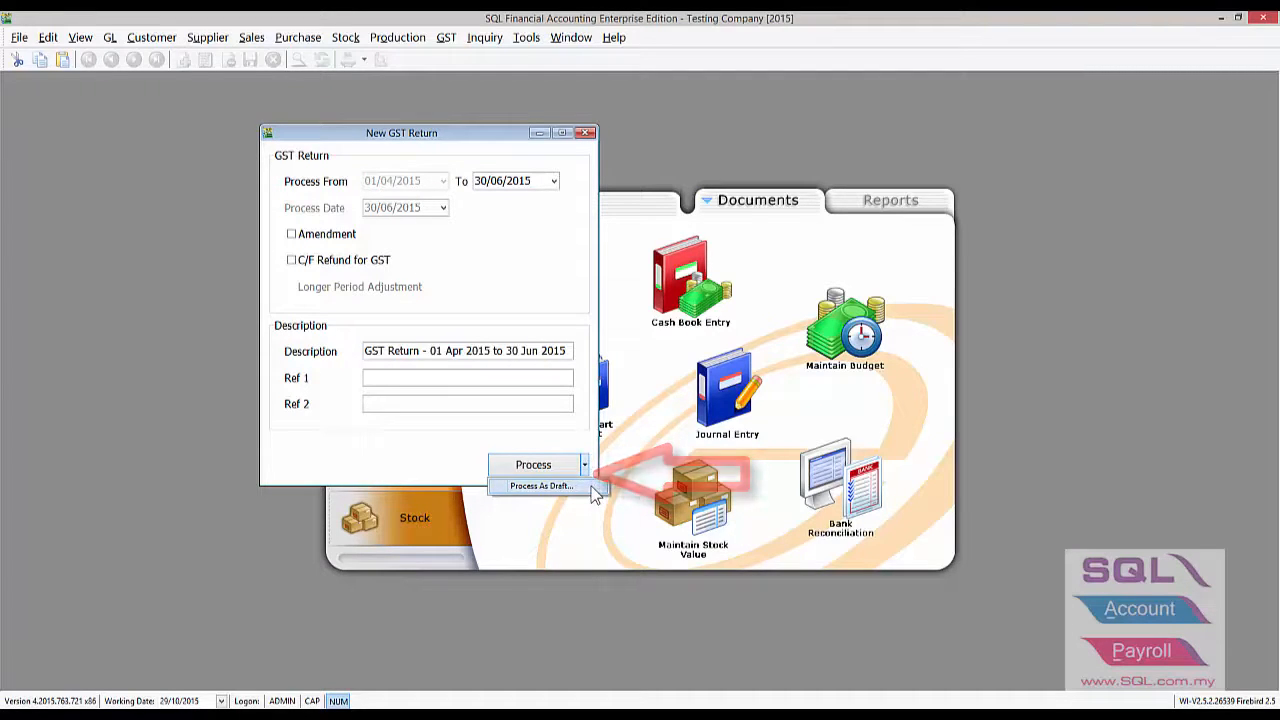
pyautogui.click(589, 487)
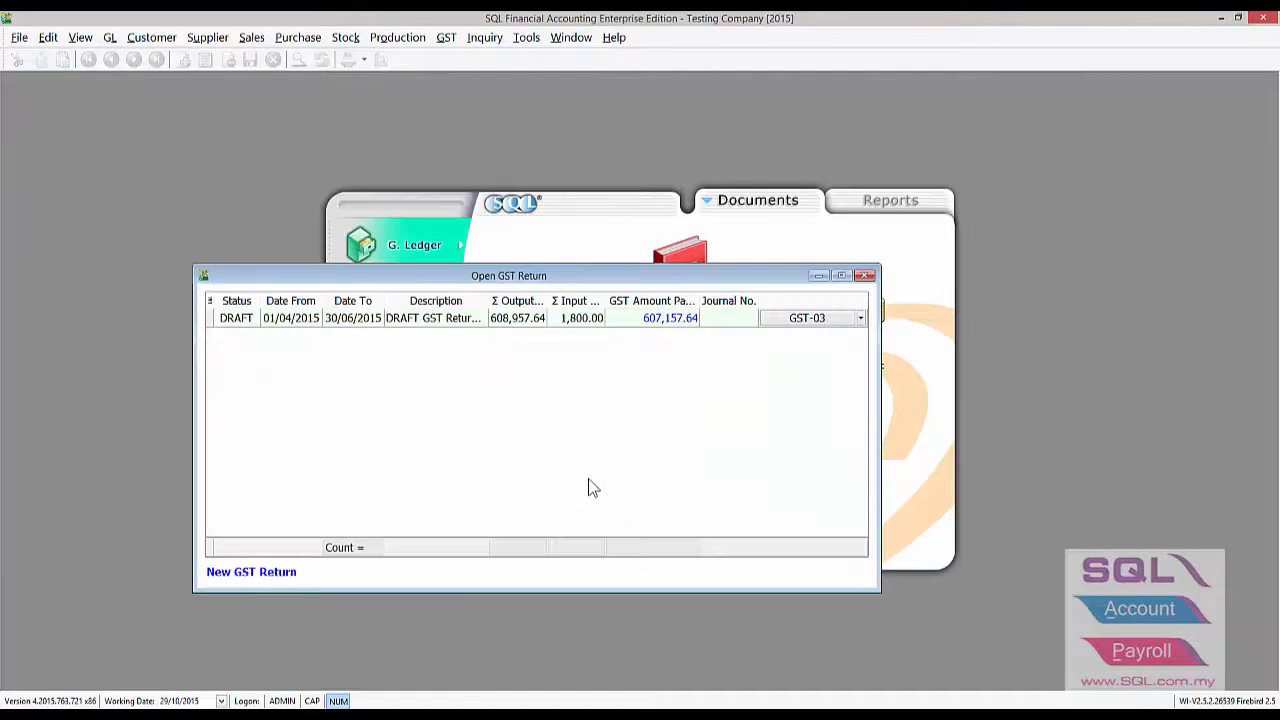
# - Open the draft's GST-03 form, enlarged, and scroll down to output tax RM 608,957.64
pyautogui.moveTo(559, 281); pyautogui.dragTo(652, 205)
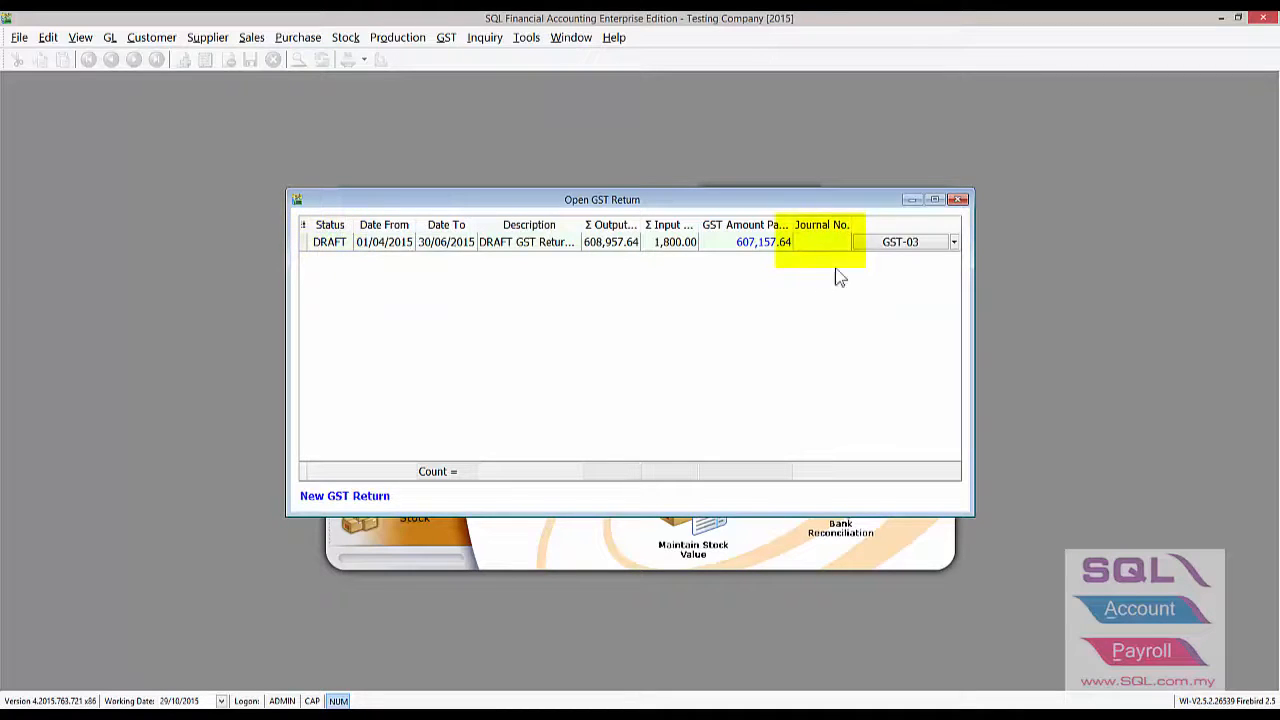
pyautogui.doubleClick(905, 243)
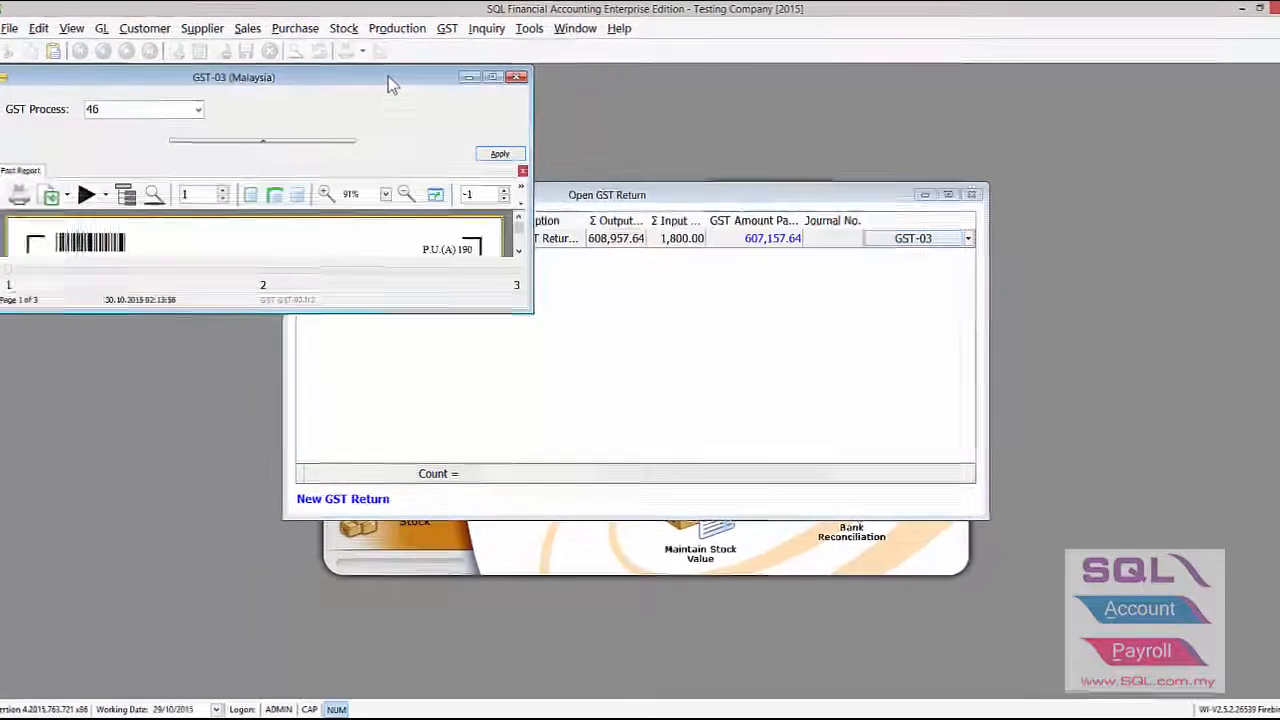
pyautogui.moveTo(388, 85); pyautogui.dragTo(542, 130)
pyautogui.moveTo(680, 350); pyautogui.dragTo(1078, 625)
pyautogui.click(714, 173)
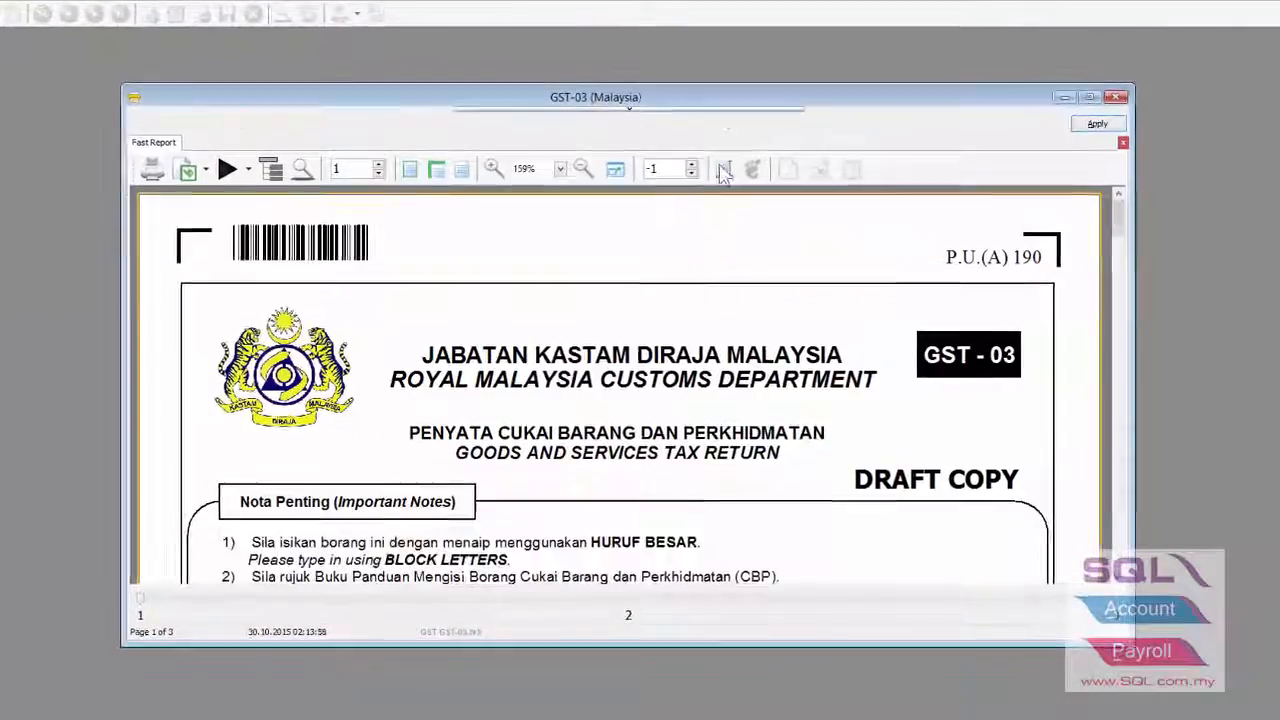
pyautogui.moveTo(1138, 216); pyautogui.dragTo(1181, 238)
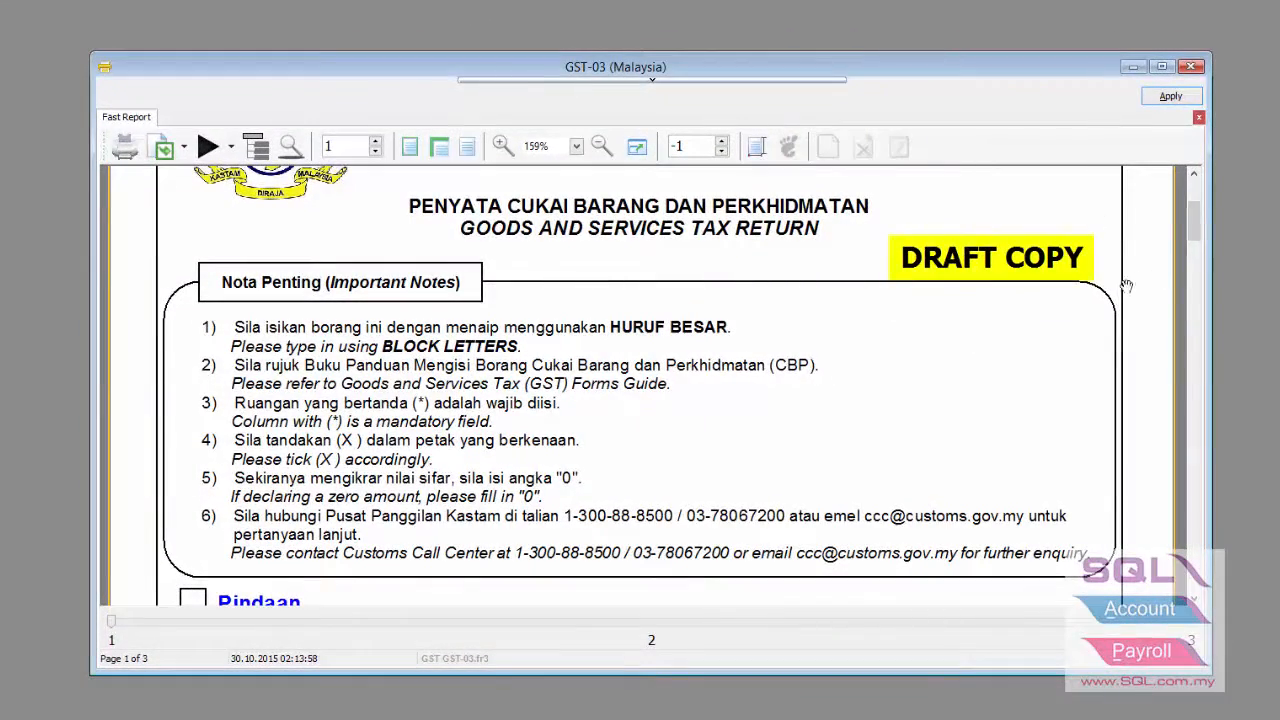
pyautogui.scroll(-10, 1031, 326)
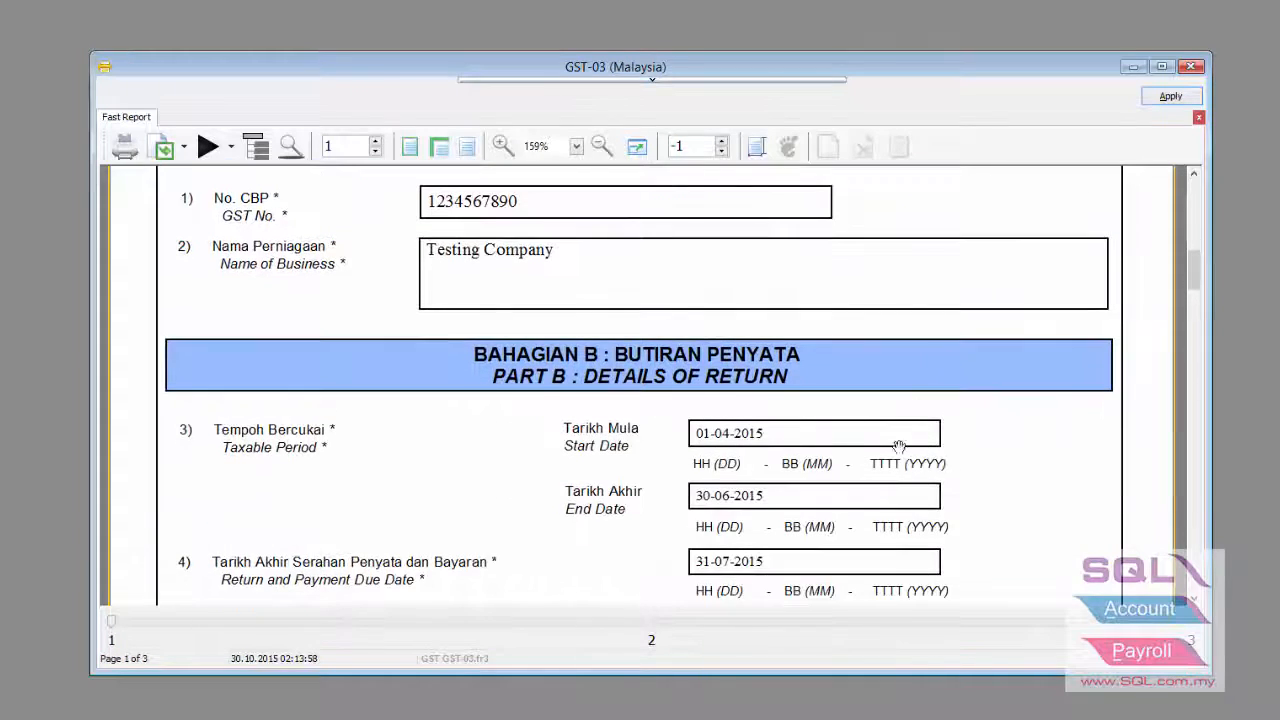
pyautogui.scroll(-2, 878, 483)
pyautogui.scroll(-5, 900, 458)
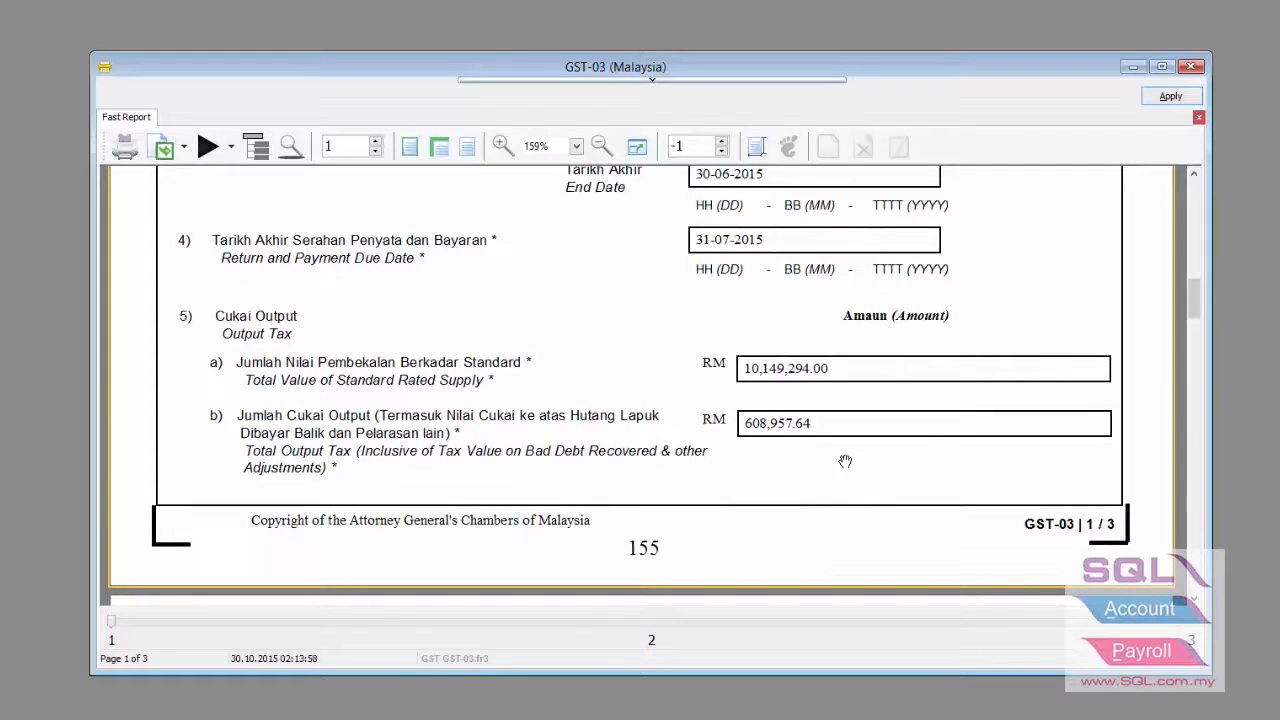
# - List the Total Output Tax (5b) transactions in an enlarged Field_5b window
pyautogui.doubleClick(787, 425)
pyautogui.moveTo(512, 16); pyautogui.dragTo(658, 83)
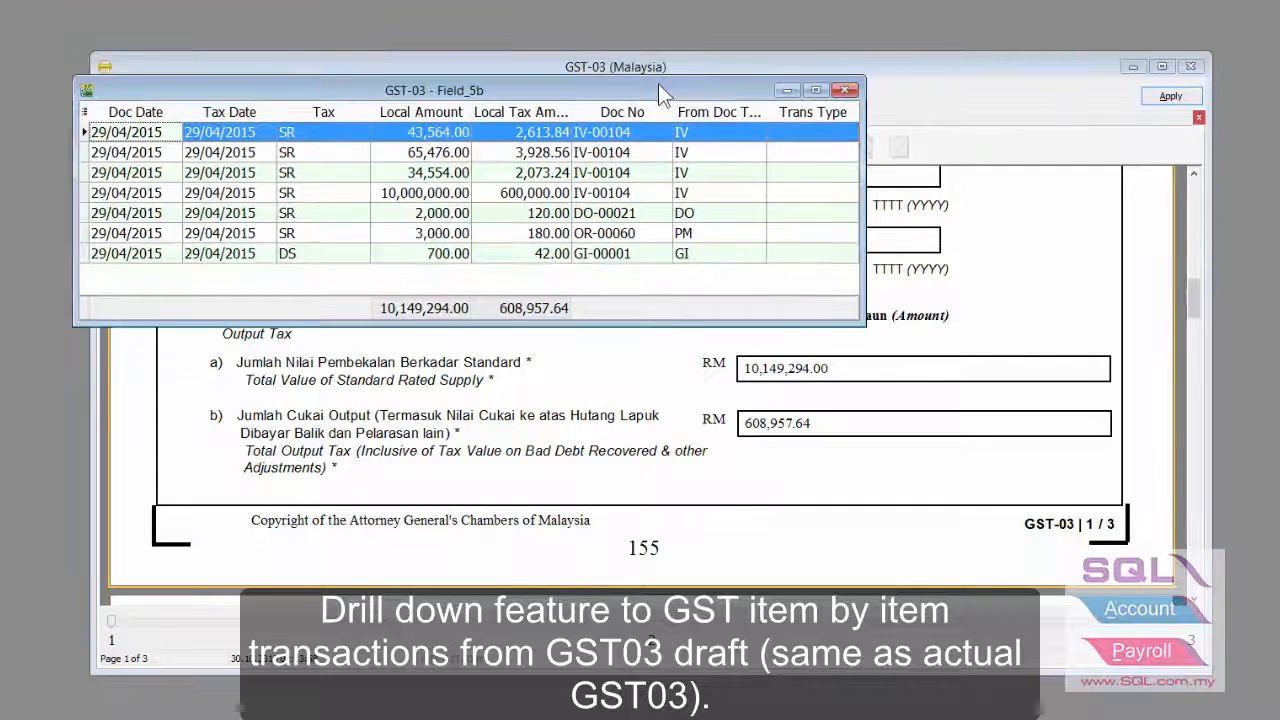
pyautogui.moveTo(858, 325); pyautogui.dragTo(1138, 447)
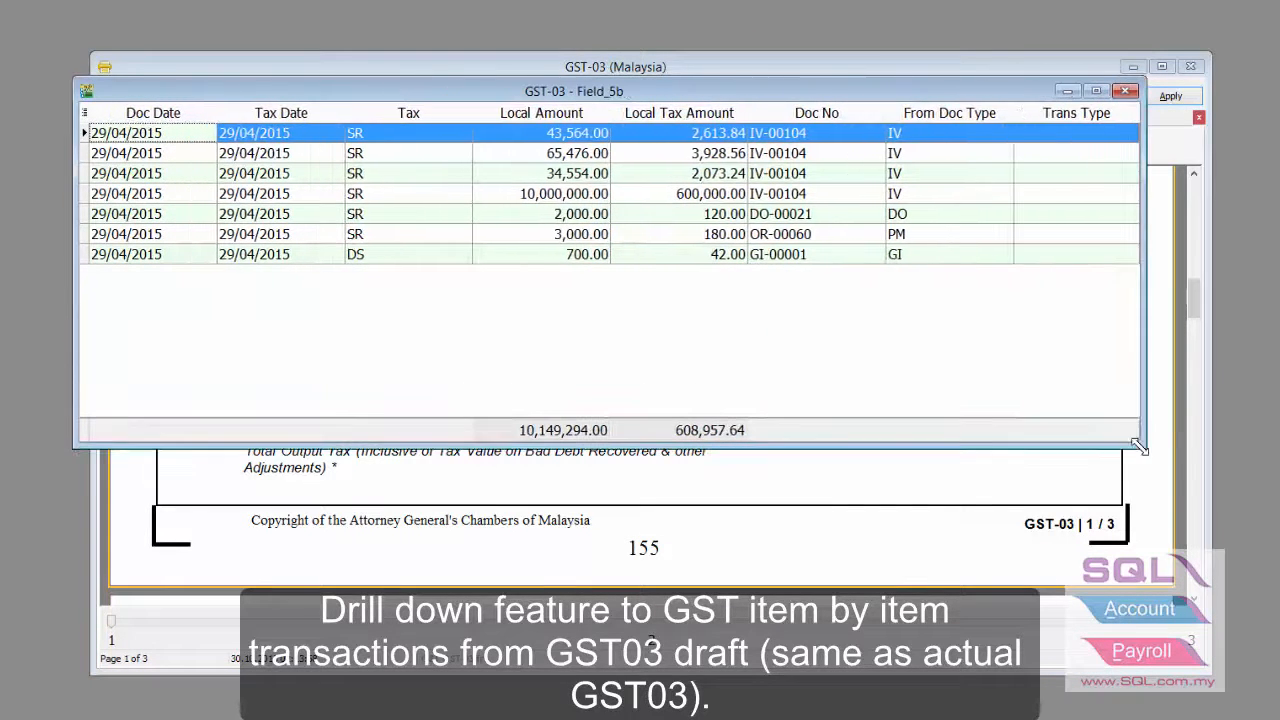
# - Review the IV-00104, DO-00021 (120.00 tax) and OR-00060 lines, then open payment OR-00060
pyautogui.click(778, 136)
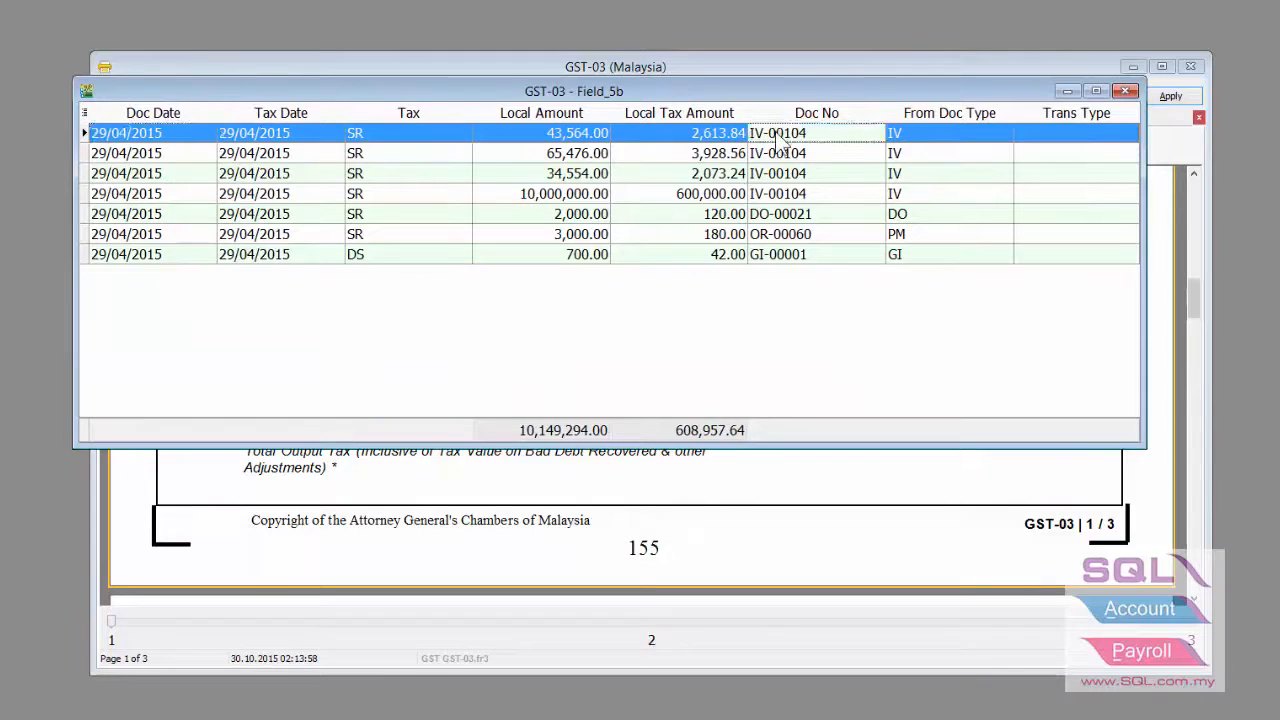
pyautogui.click(380, 140)
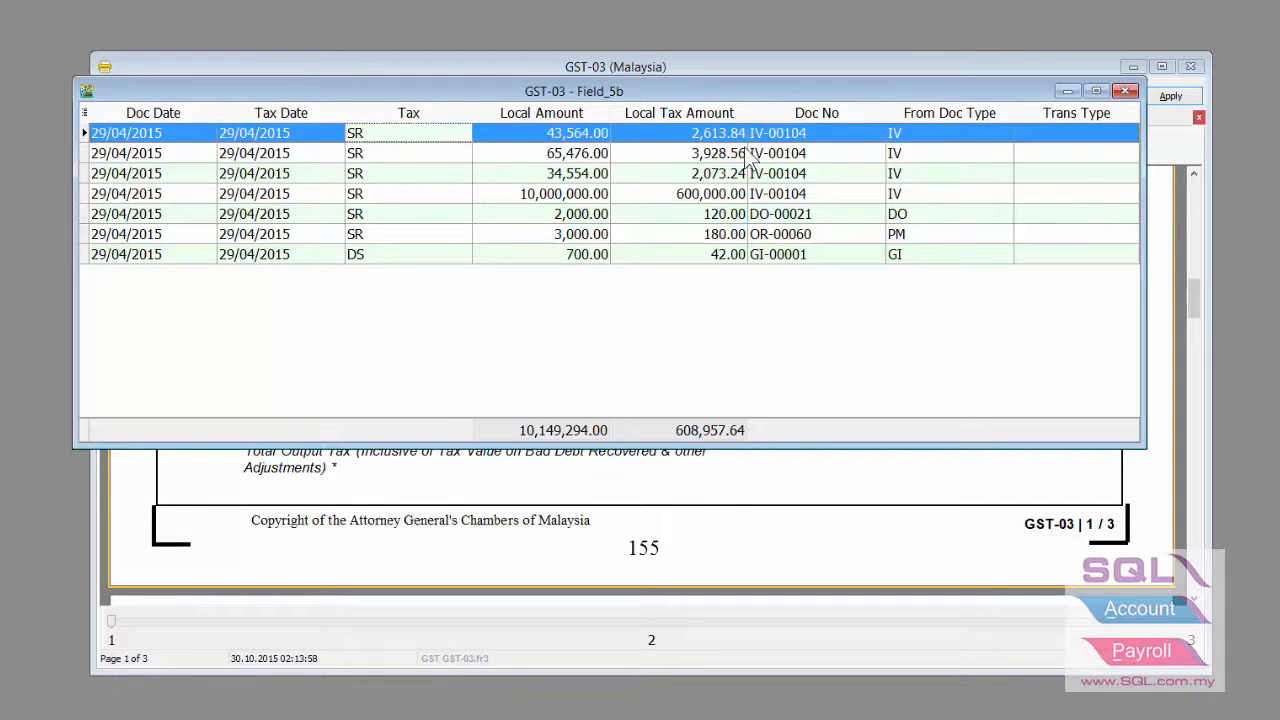
pyautogui.click(785, 158)
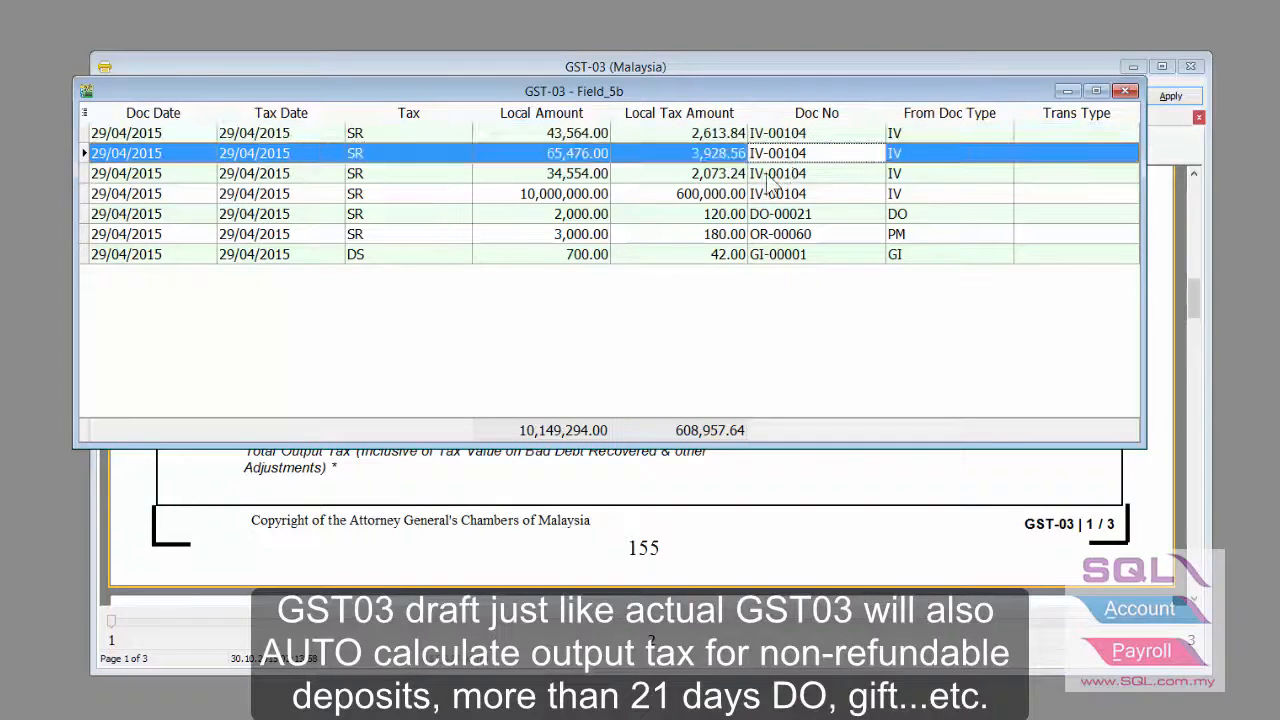
pyautogui.click(768, 176)
pyautogui.click(789, 214)
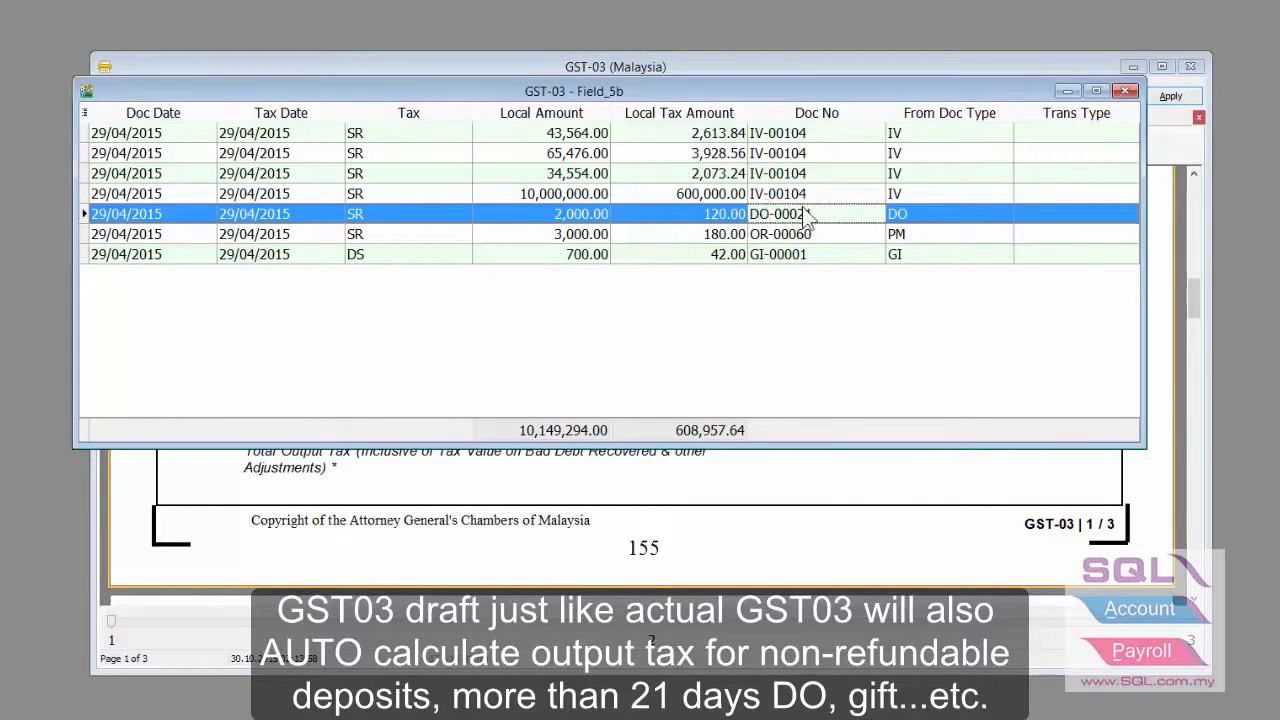
pyautogui.click(666, 214)
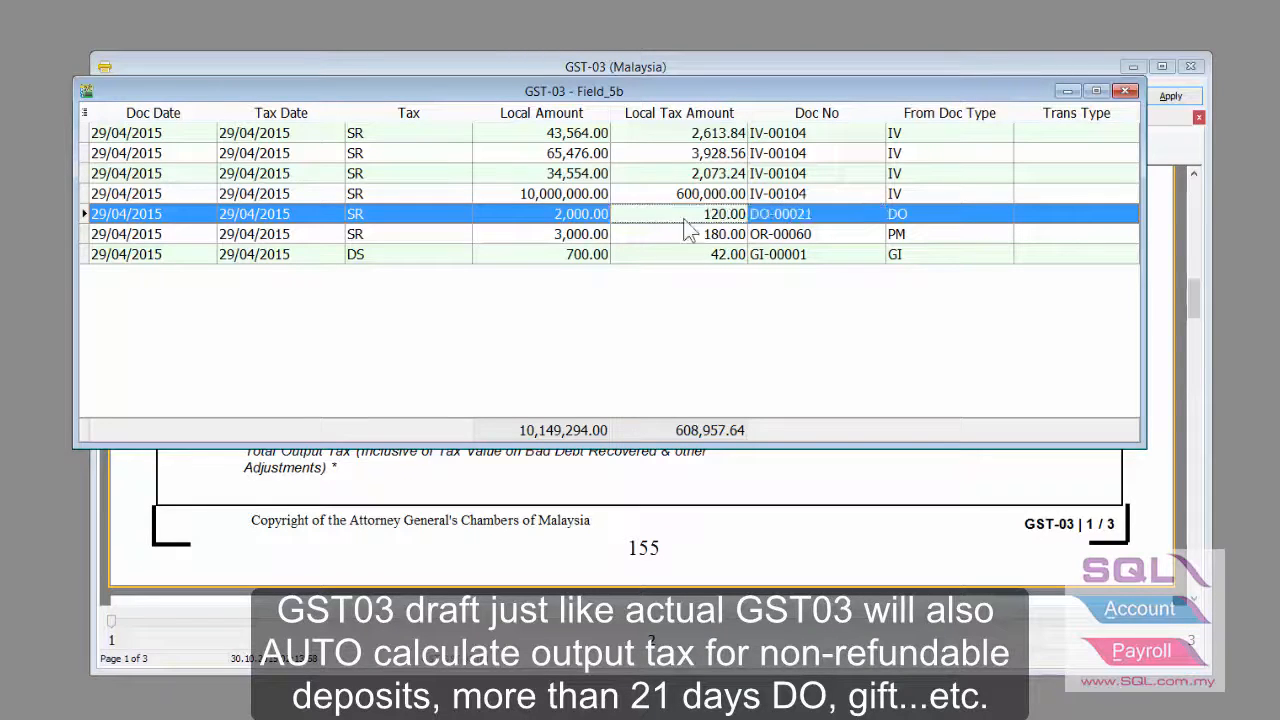
pyautogui.click(818, 240)
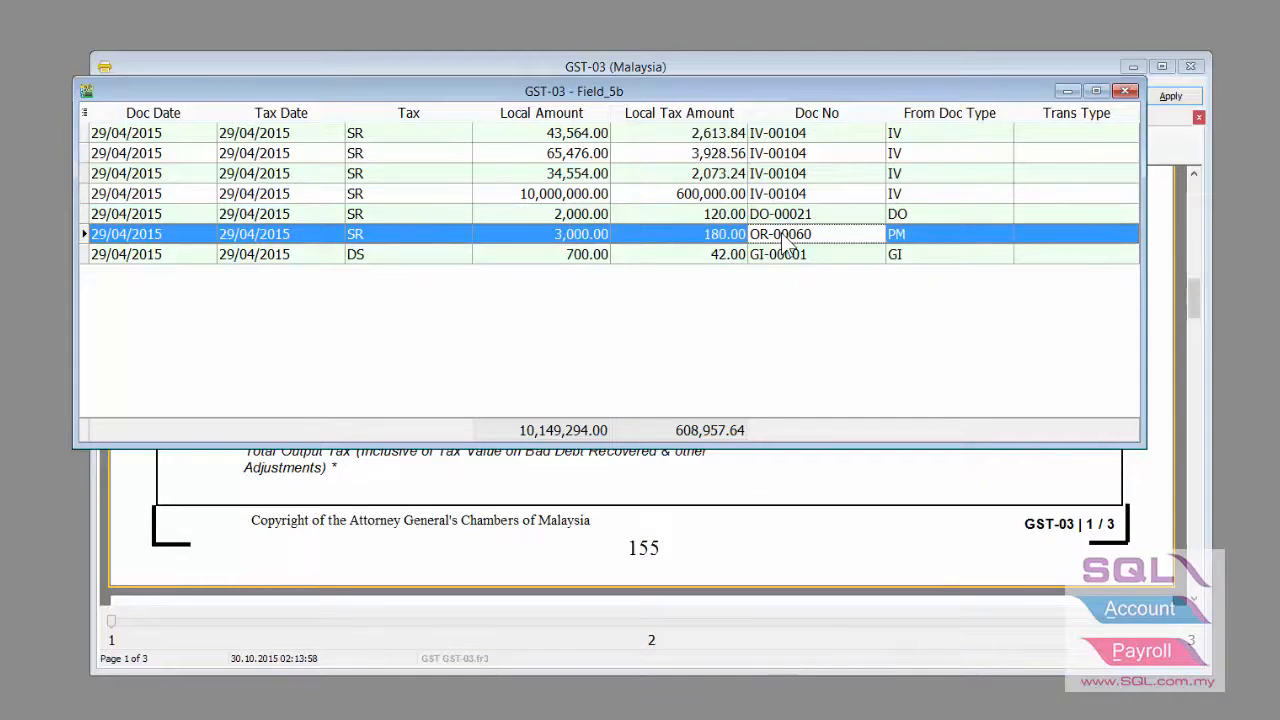
pyautogui.doubleClick(785, 242)
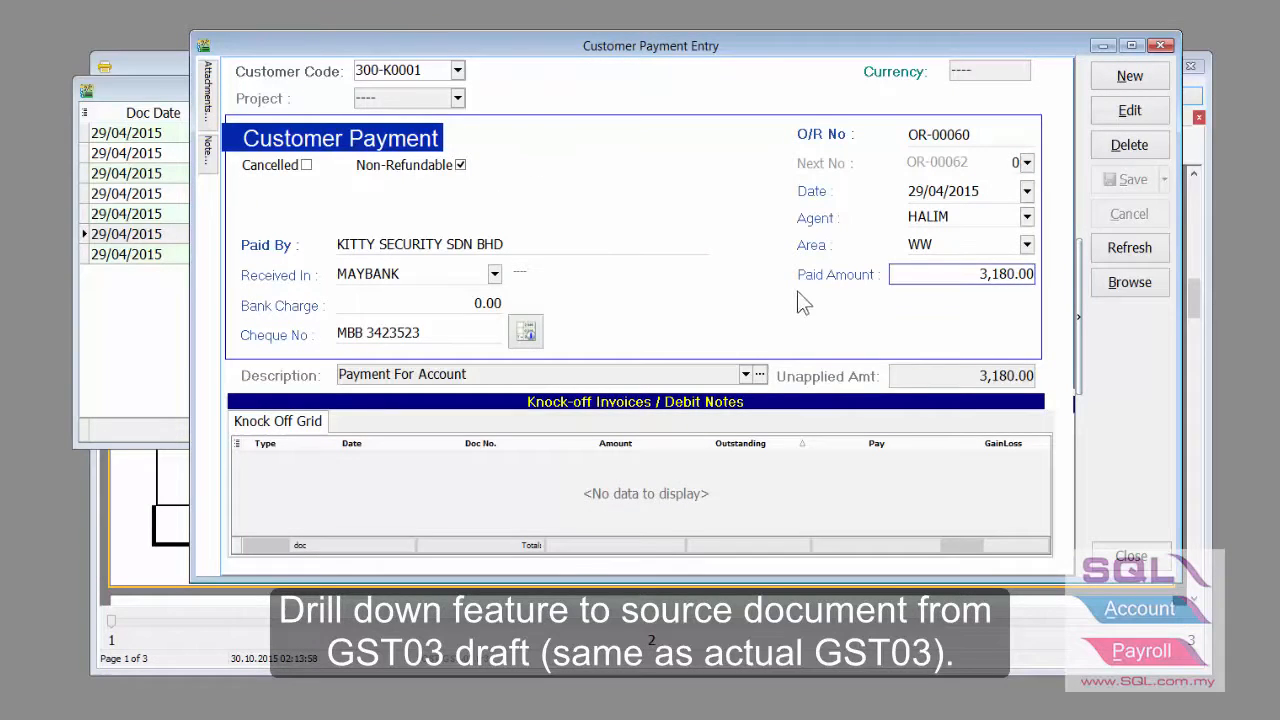
# - Check OR-00060's 3,180.00 paid amount, then open the 34,554.00 IV-00104 invoice line
pyautogui.click(981, 273)
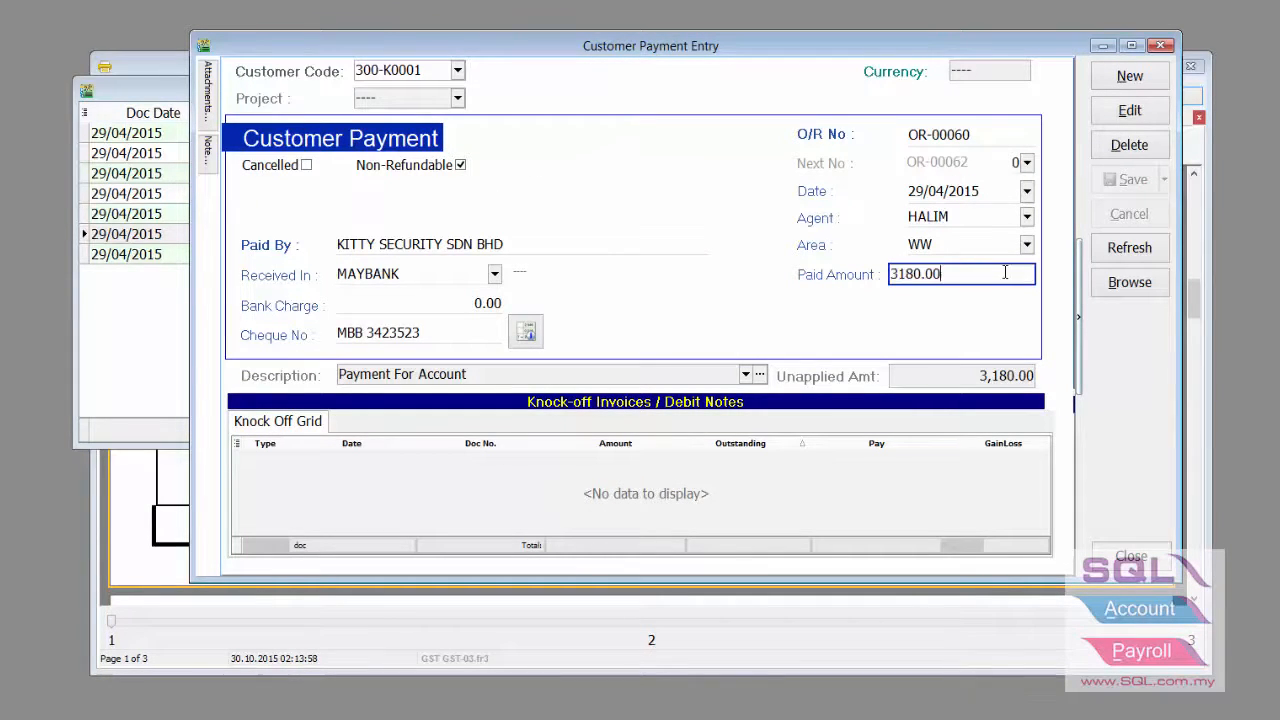
pyautogui.moveTo(1005, 273); pyautogui.dragTo(842, 276)
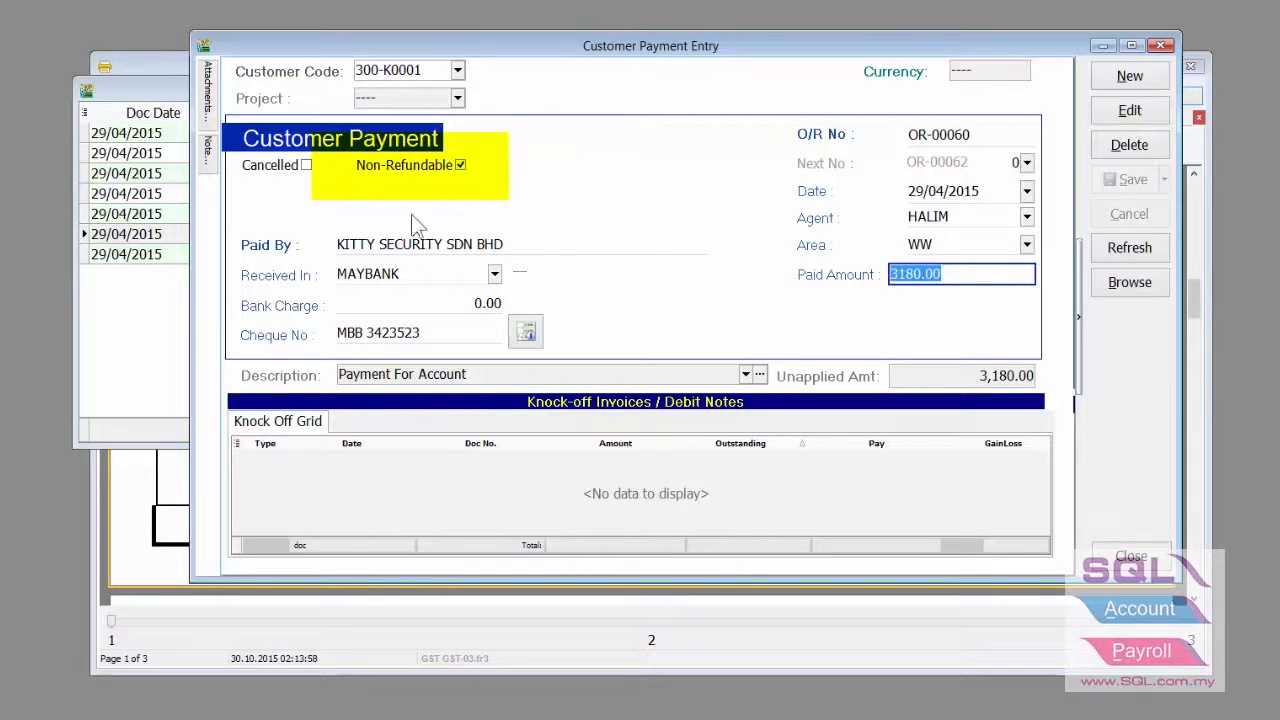
pyautogui.click(1160, 46)
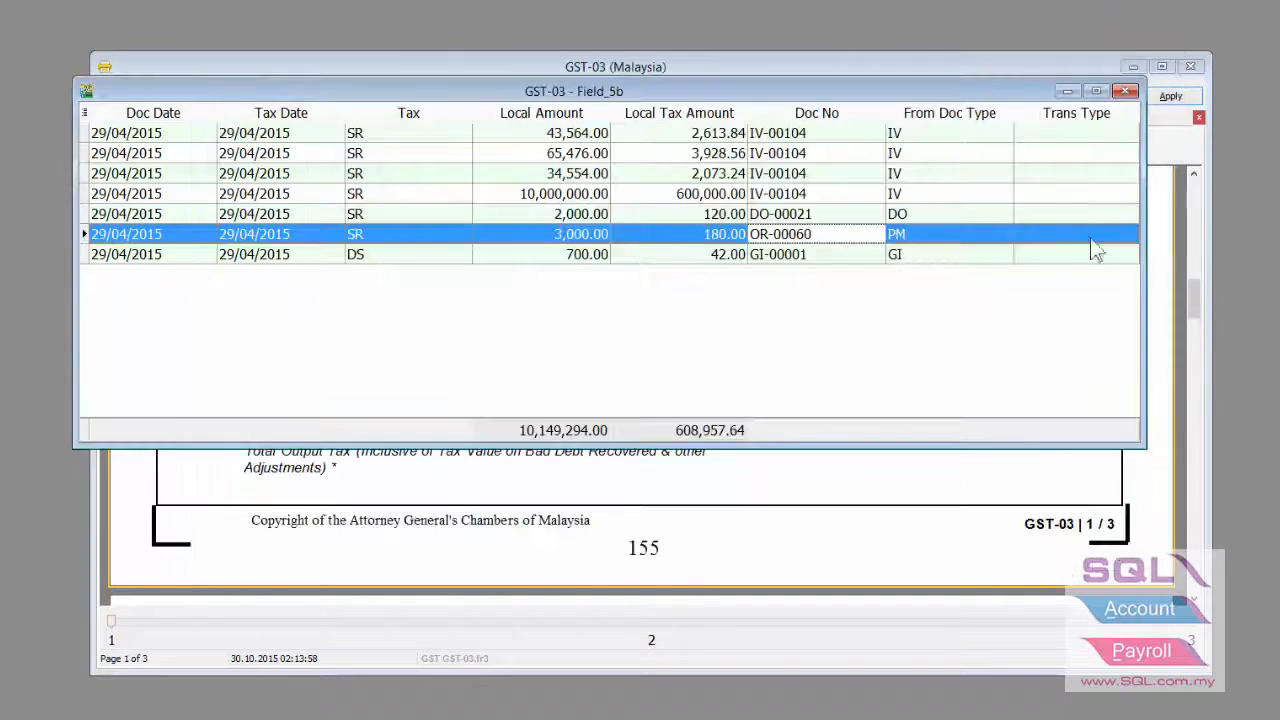
pyautogui.click(732, 256)
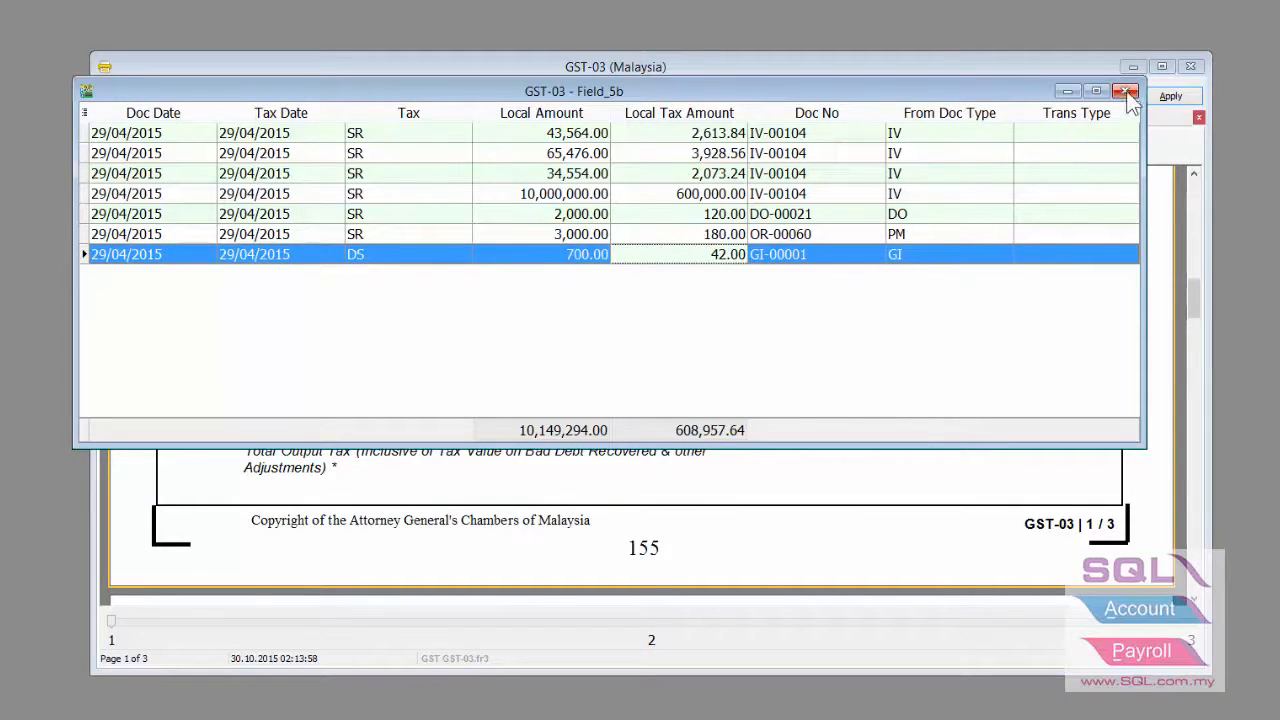
pyautogui.click(775, 175)
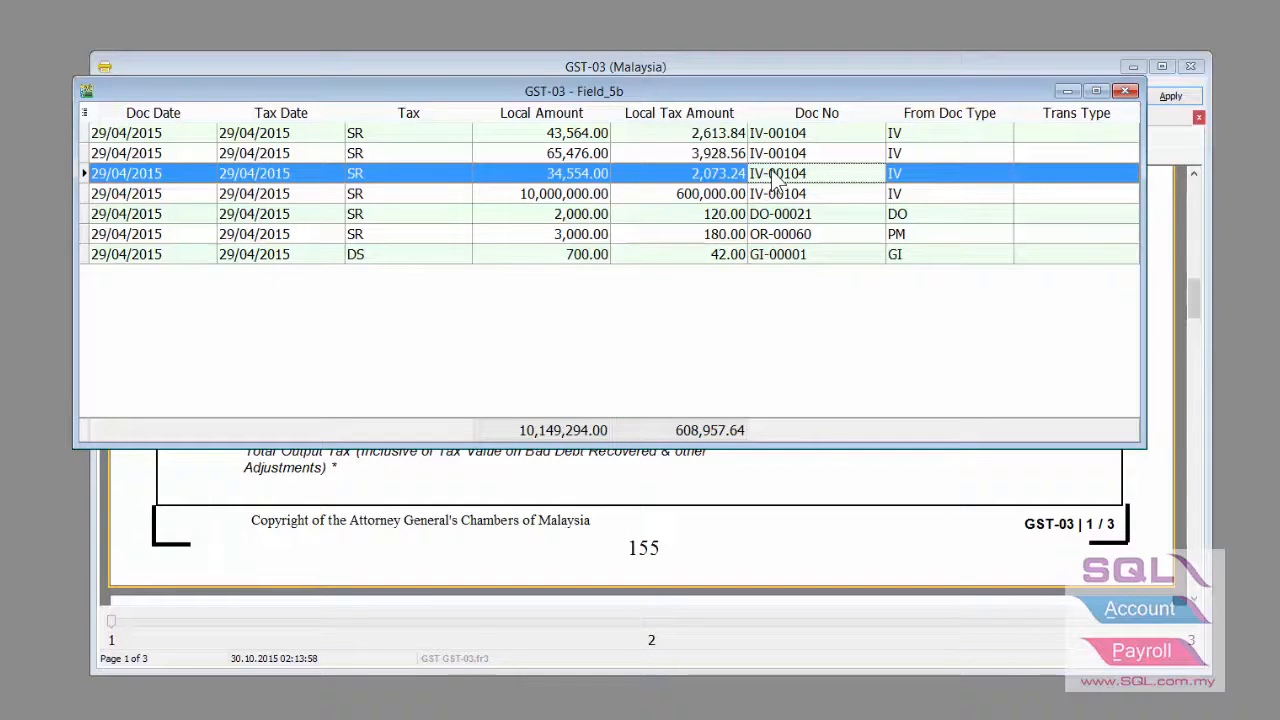
pyautogui.doubleClick(770, 171)
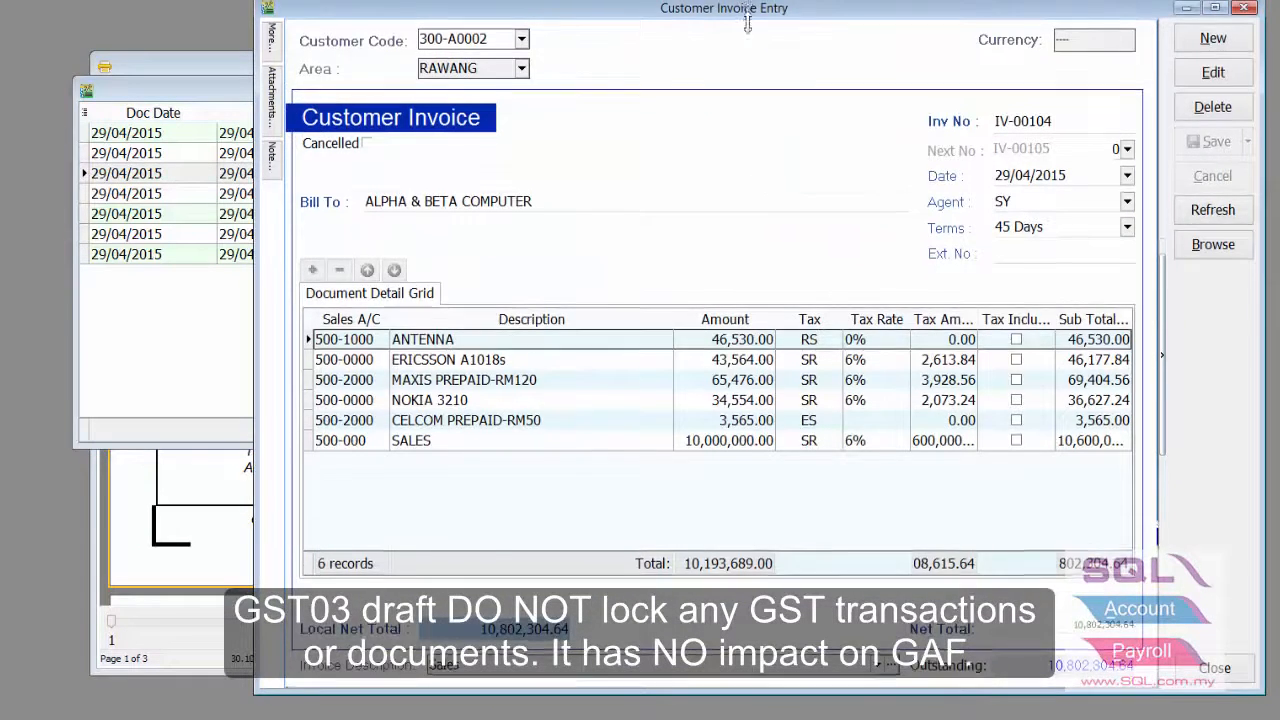
# - Put invoice IV-00104 into edit mode and delete its SALES detail line
pyautogui.moveTo(740, 3); pyautogui.dragTo(748, 52)
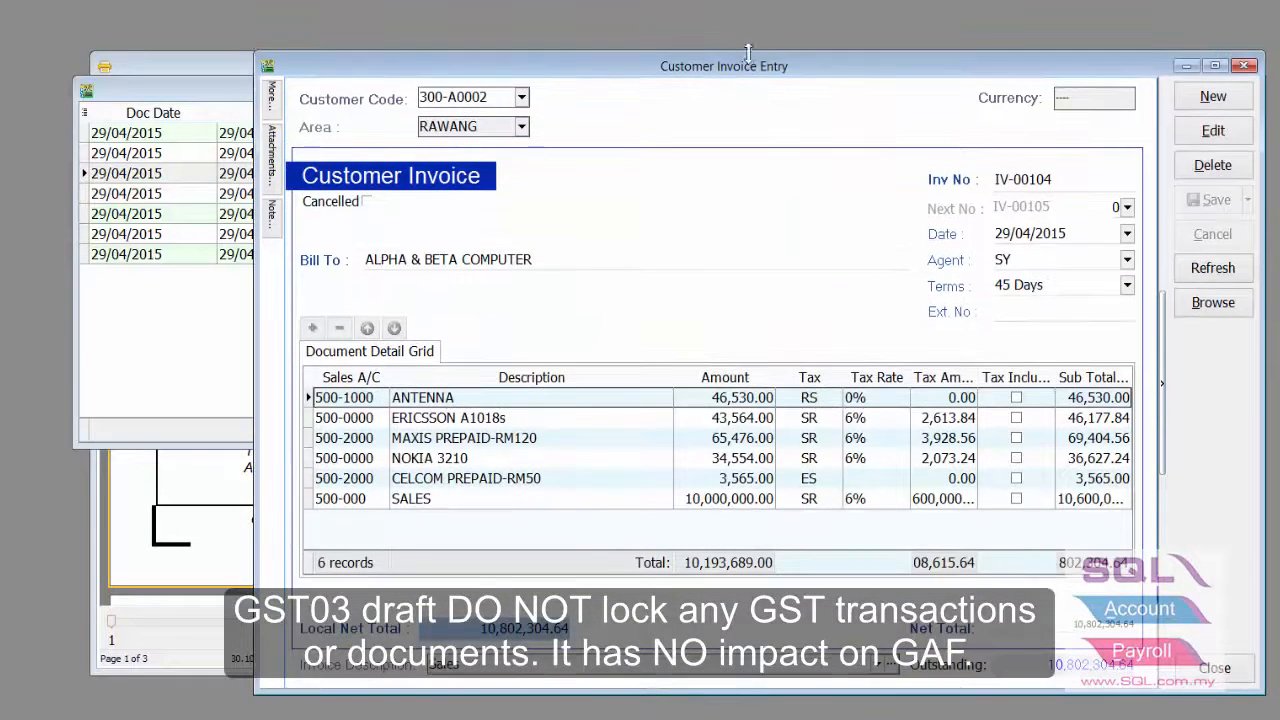
pyautogui.click(1211, 130)
pyautogui.rightClick(697, 500)
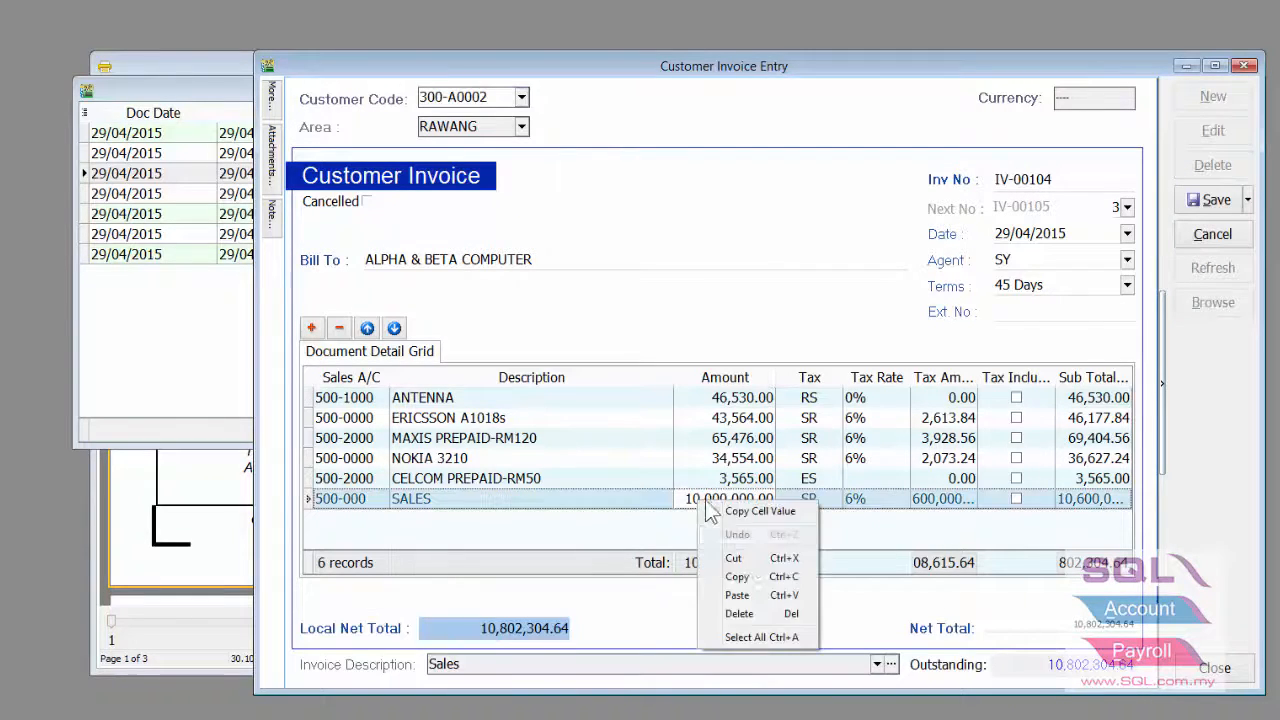
pyautogui.click(750, 596)
pyautogui.click(740, 610)
# - Change the MAXIS amount to 65,787.00 and the ERICSSON amount to 4,365.00
pyautogui.click(744, 424)
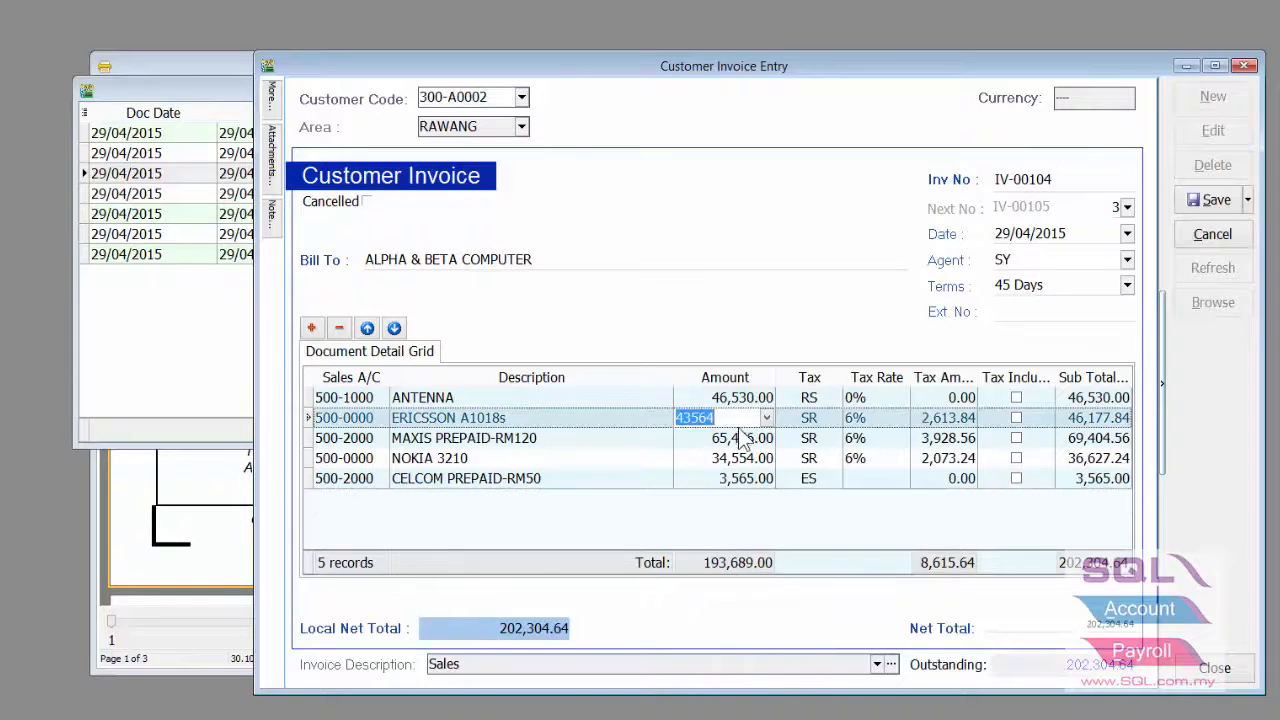
pyautogui.click(731, 440)
pyautogui.moveTo(731, 440); pyautogui.dragTo(708, 438)
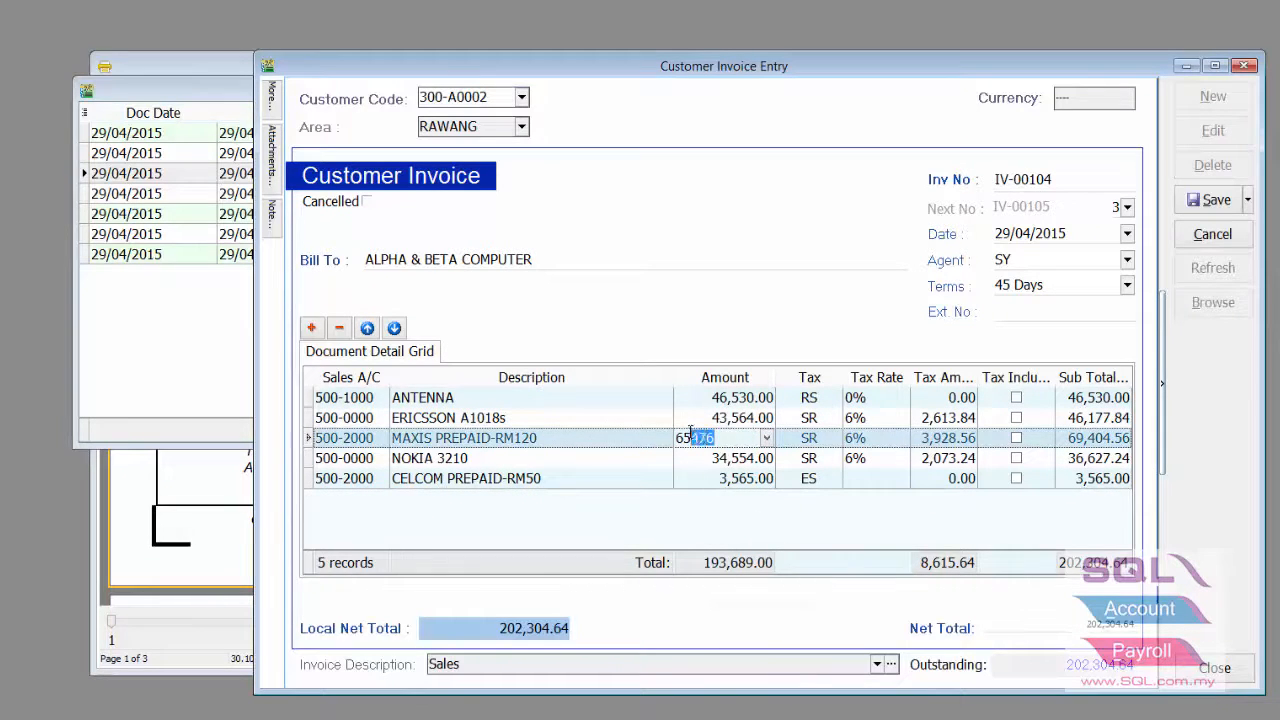
pyautogui.write('787')
pyautogui.click(740, 458)
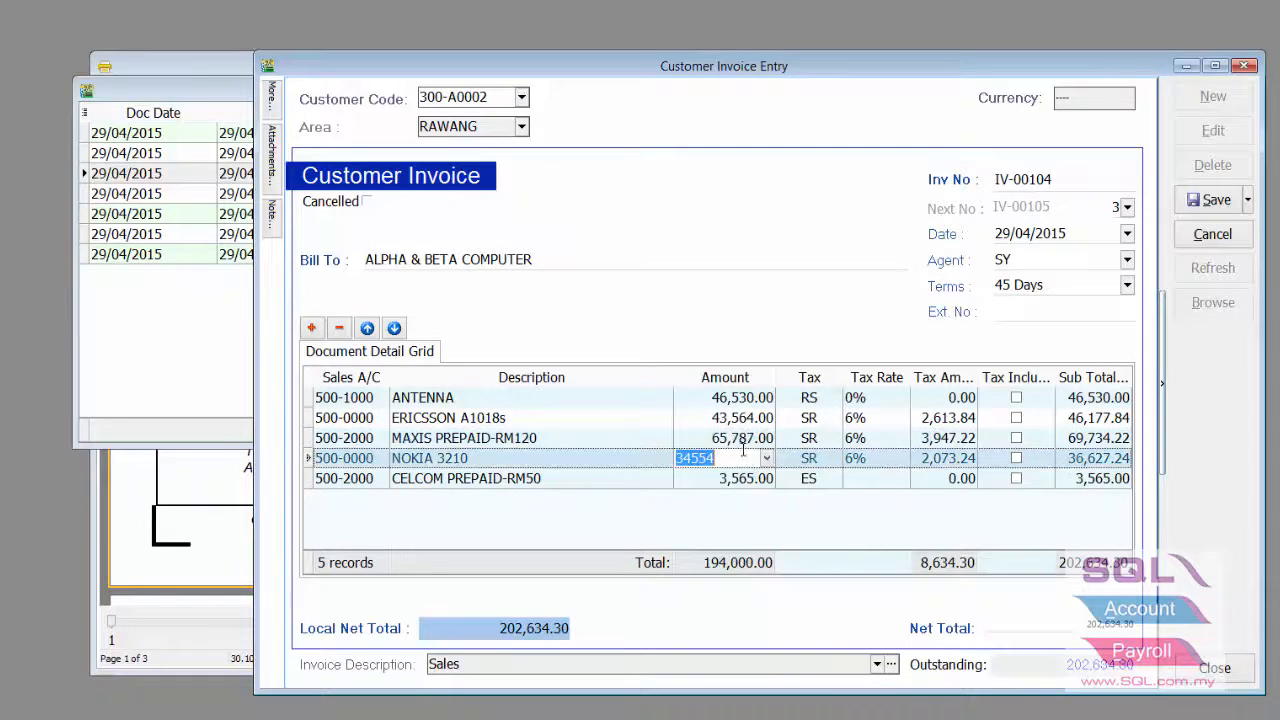
pyautogui.click(750, 397)
pyautogui.click(745, 418)
pyautogui.write('4365')
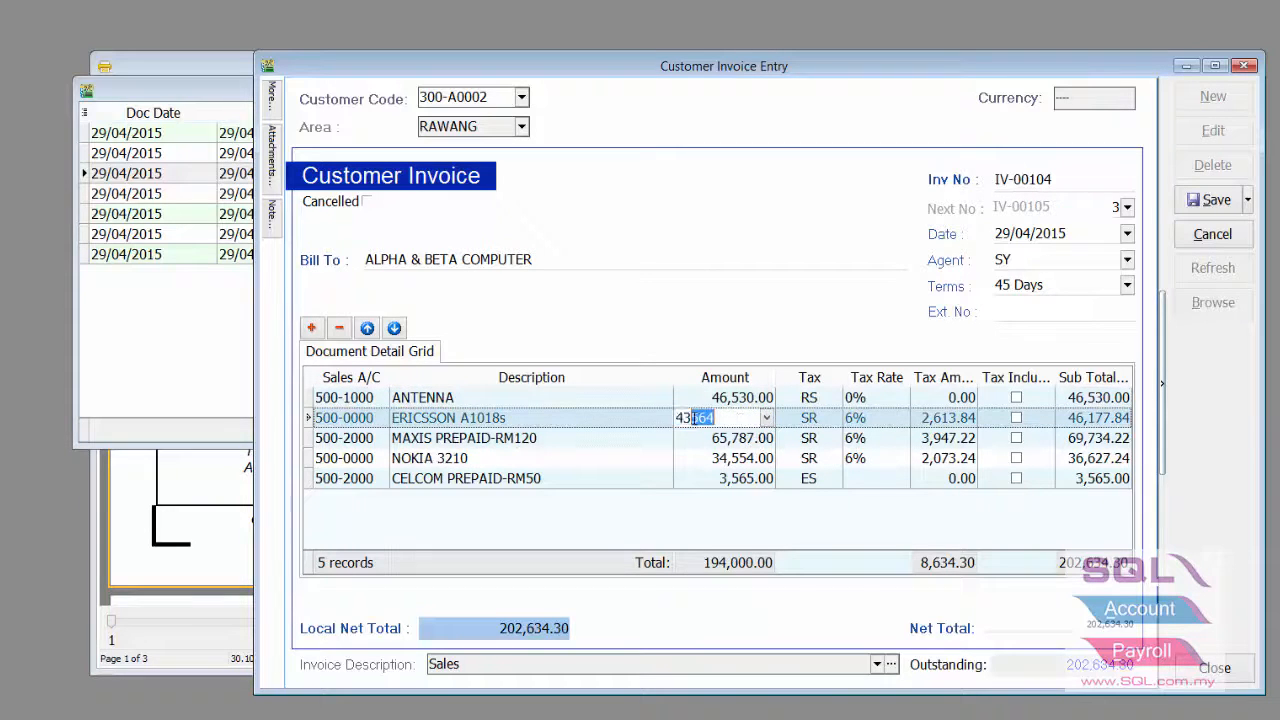
# - Save invoice IV-00104 and return to the GST-03 report
pyautogui.click(1208, 200)
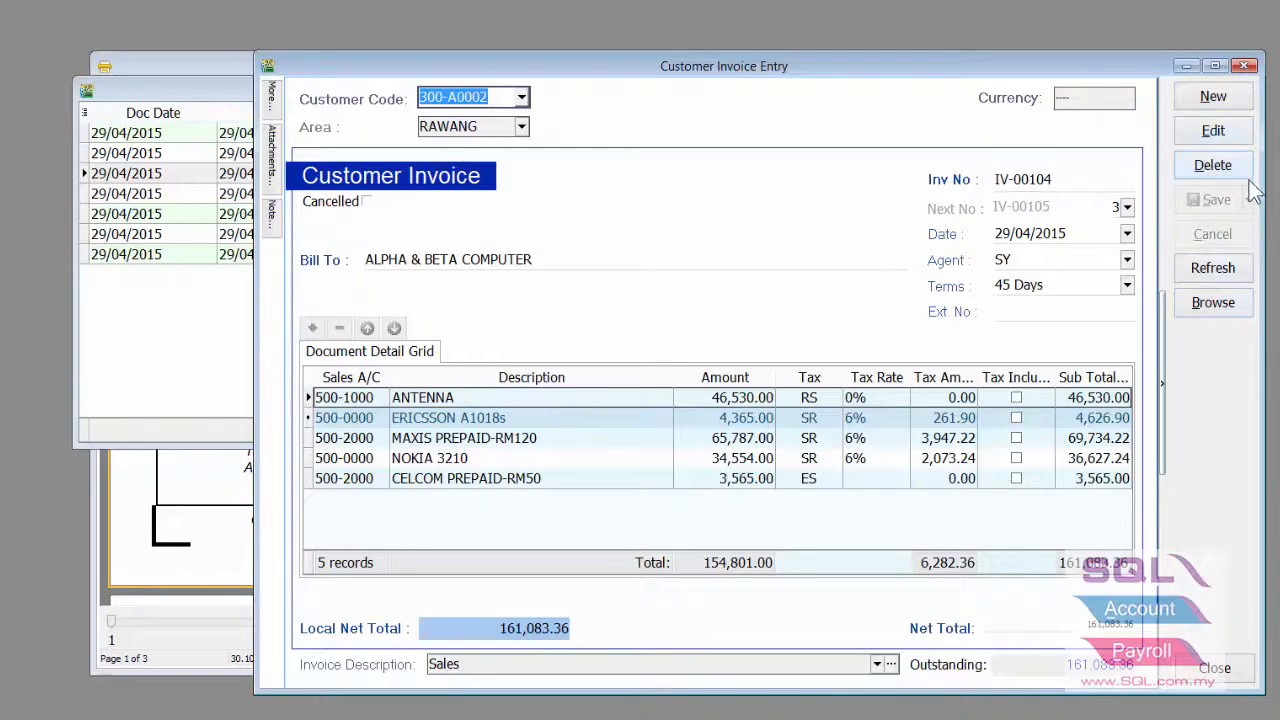
pyautogui.click(1245, 66)
pyautogui.click(1128, 92)
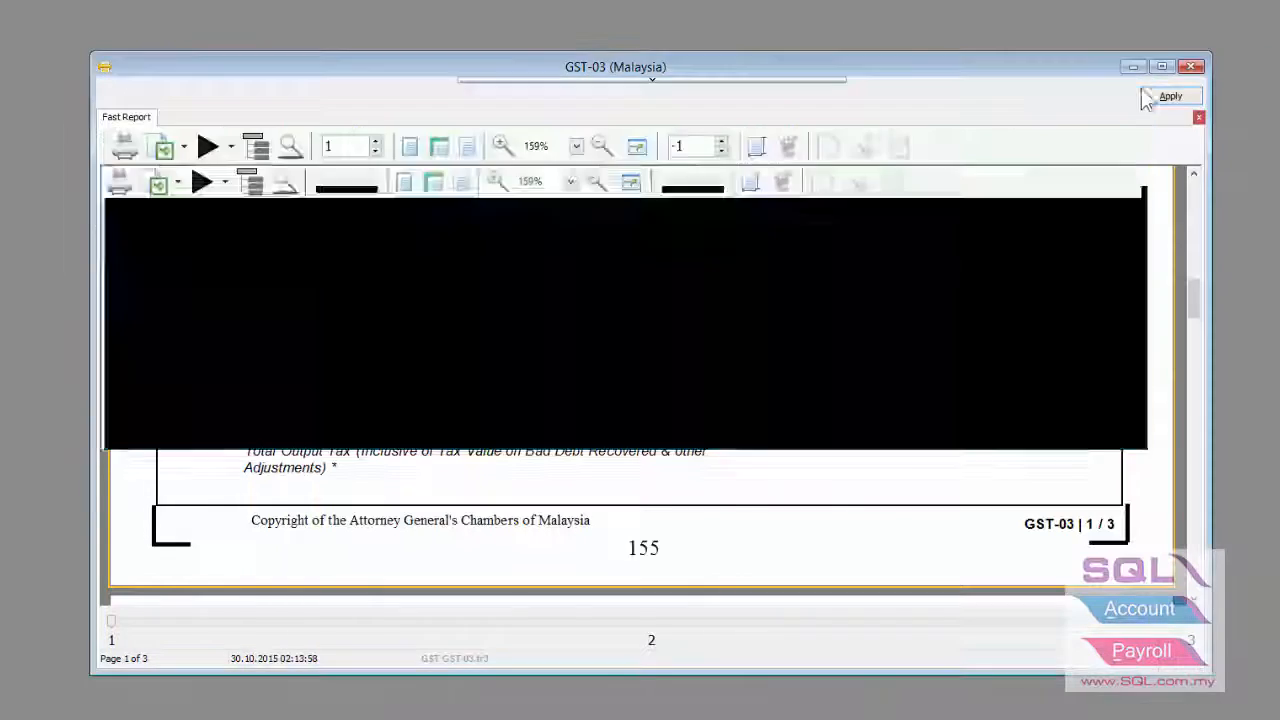
# - Process a fresh draft GST return for 01/04/2015–30/06/2015
pyautogui.click(1192, 67)
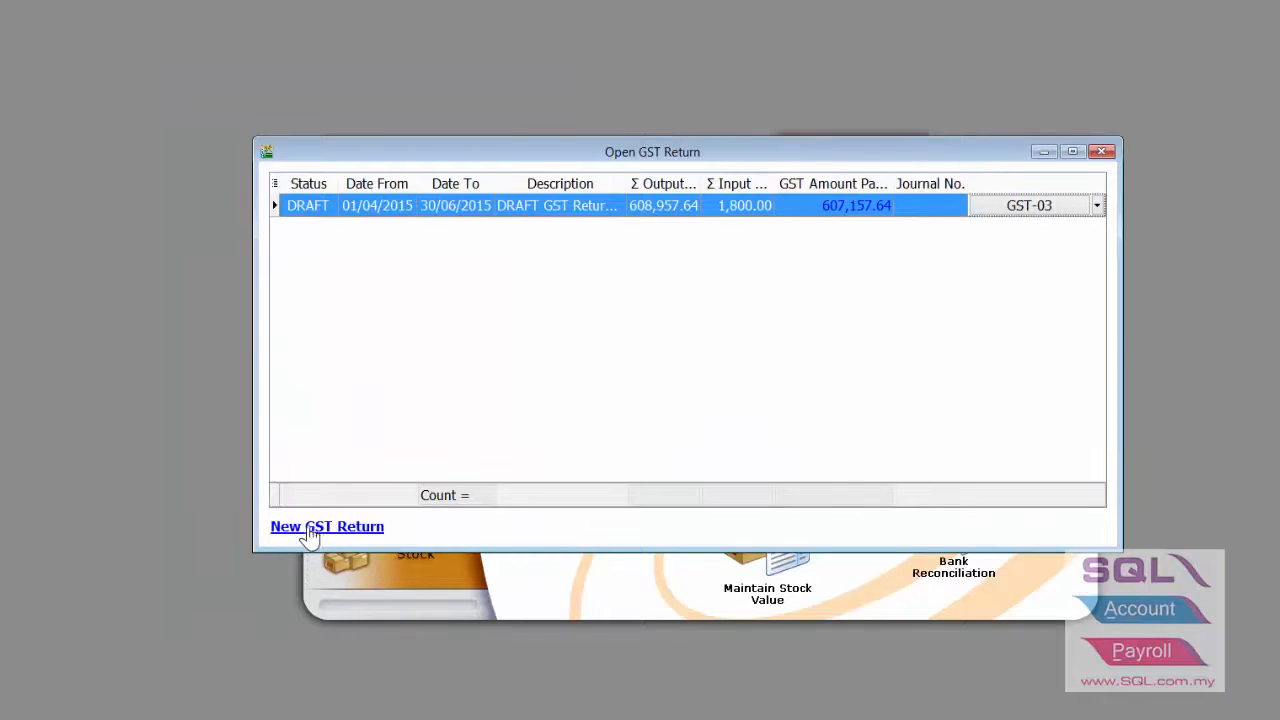
pyautogui.click(310, 530)
pyautogui.moveTo(315, 103); pyautogui.dragTo(618, 90)
pyautogui.click(694, 497)
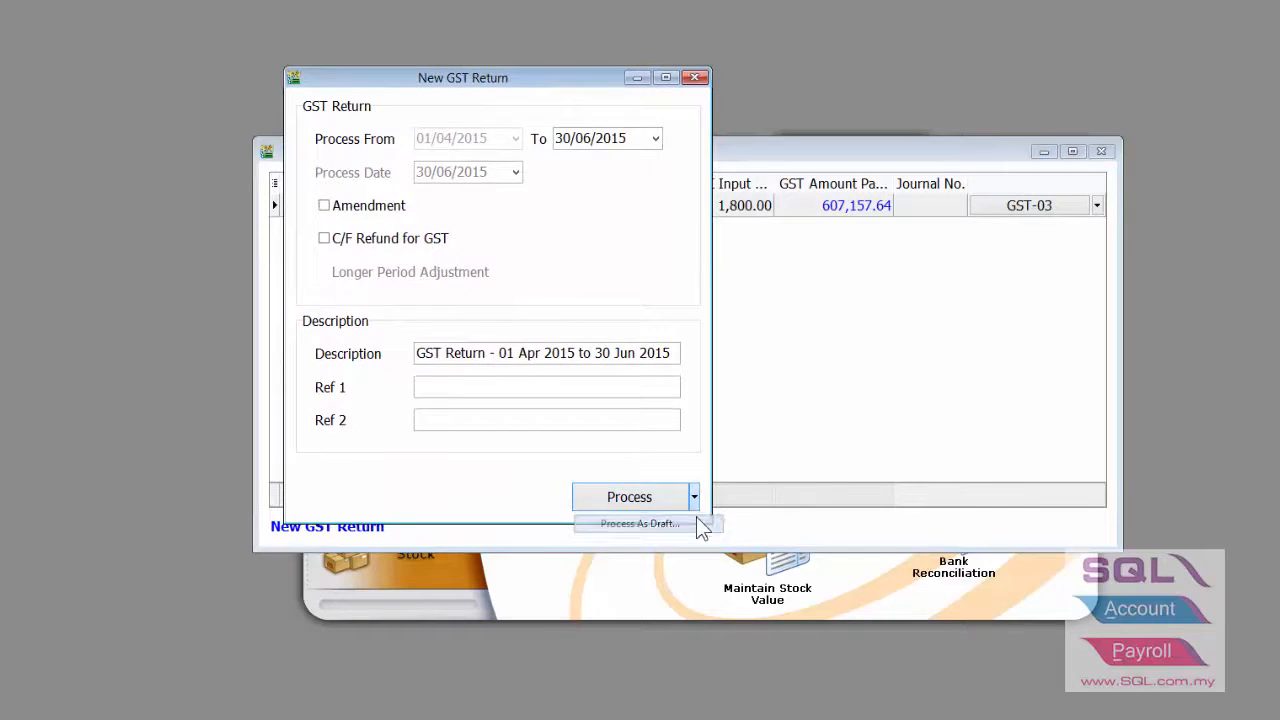
pyautogui.click(700, 522)
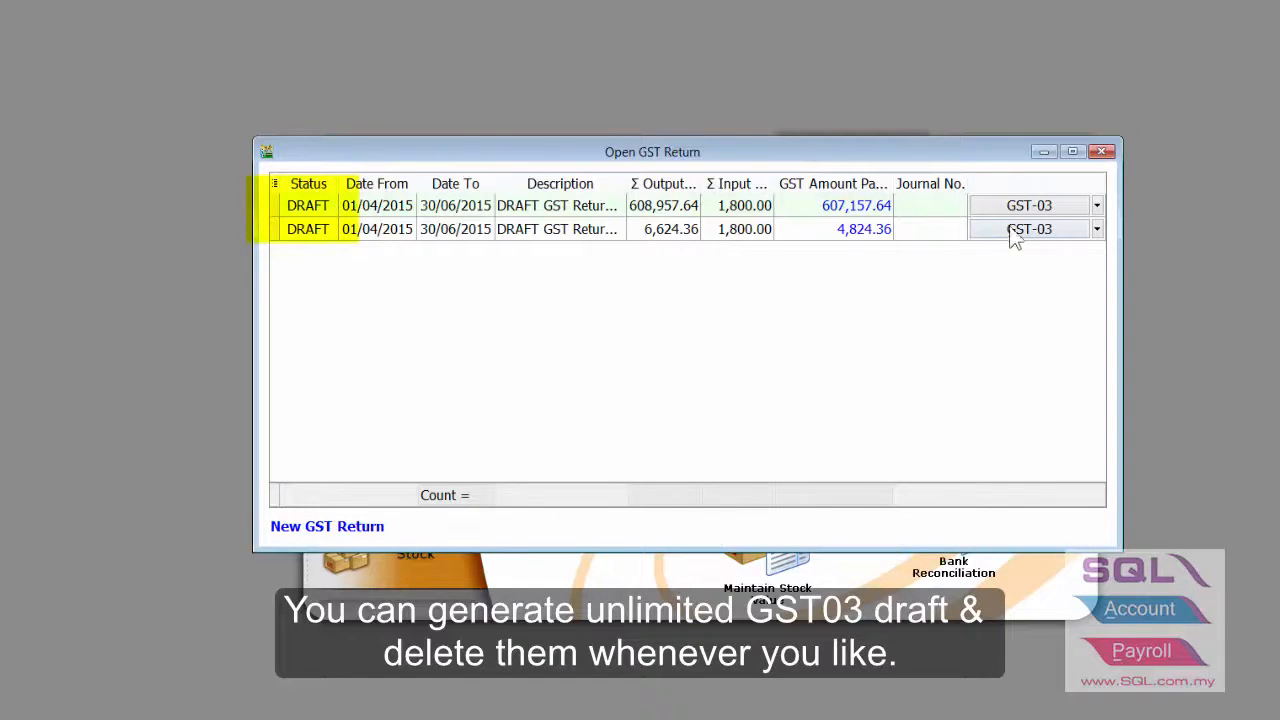
# - Review the new draft's GST-03: exports 4,000.00, exempt 3,698.33, MSIC 01111 output tax 6,624.36
pyautogui.click(752, 234)
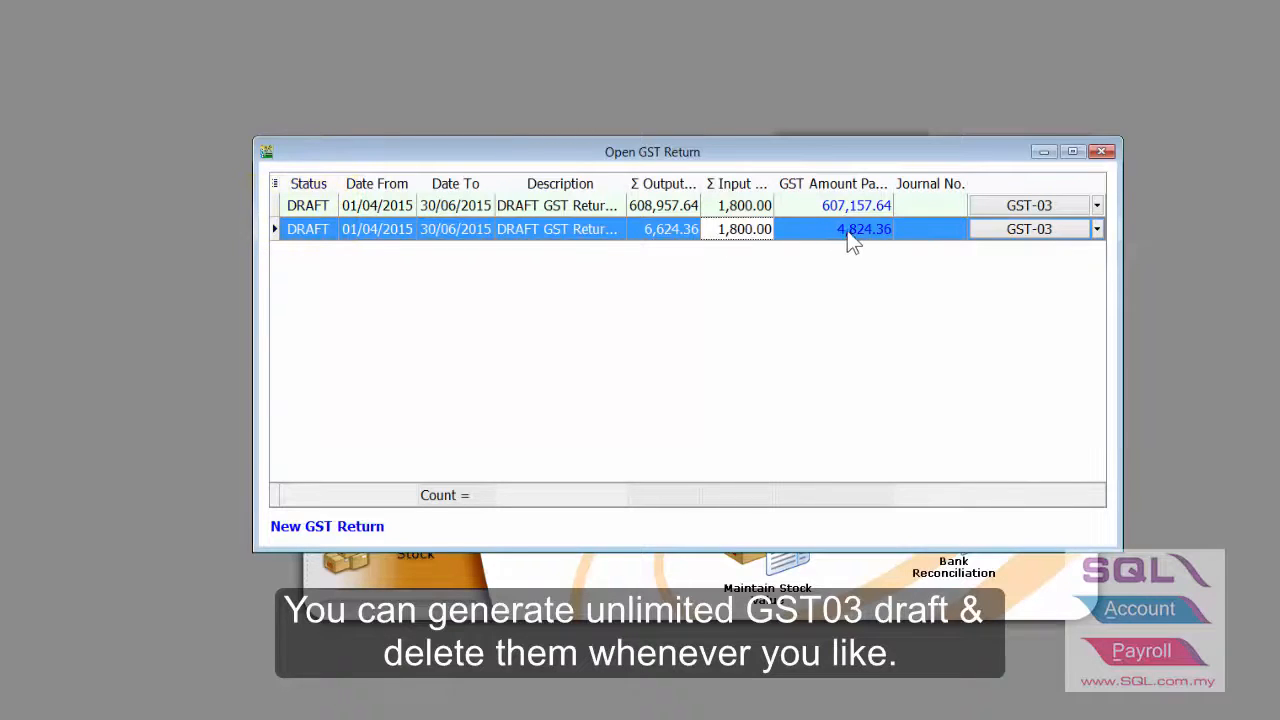
pyautogui.click(1001, 229)
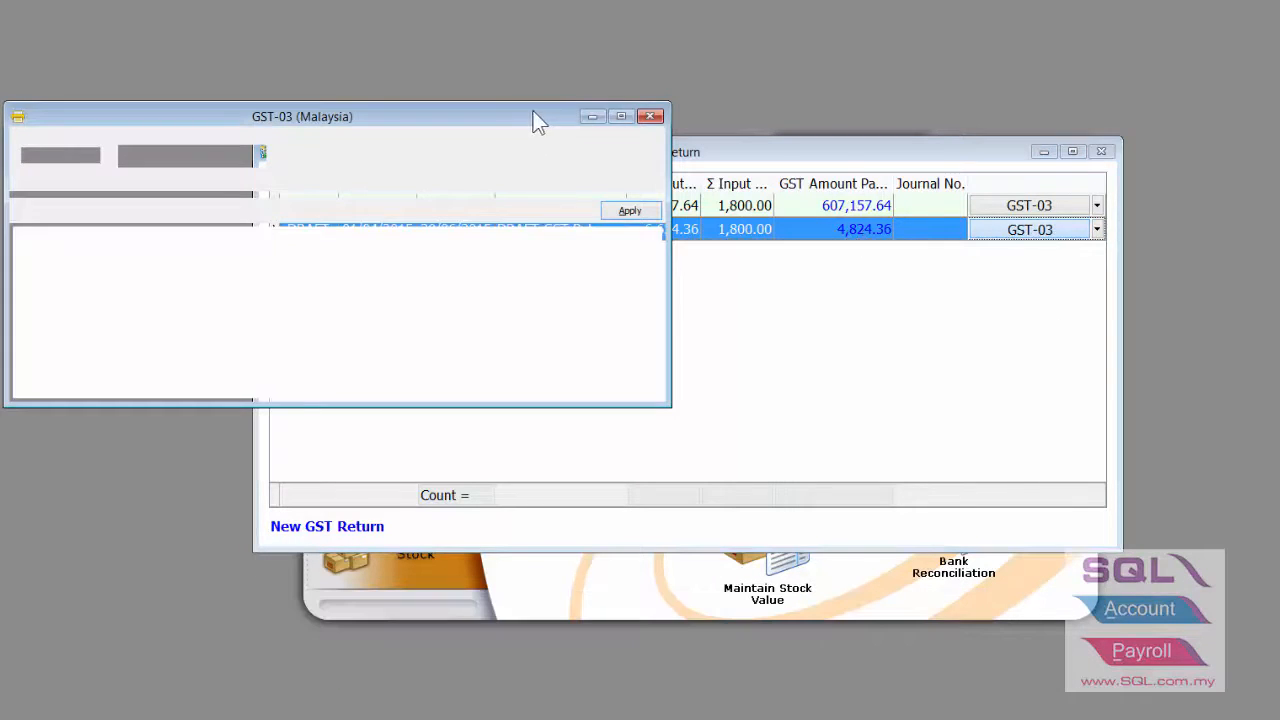
pyautogui.moveTo(534, 120); pyautogui.dragTo(686, 51)
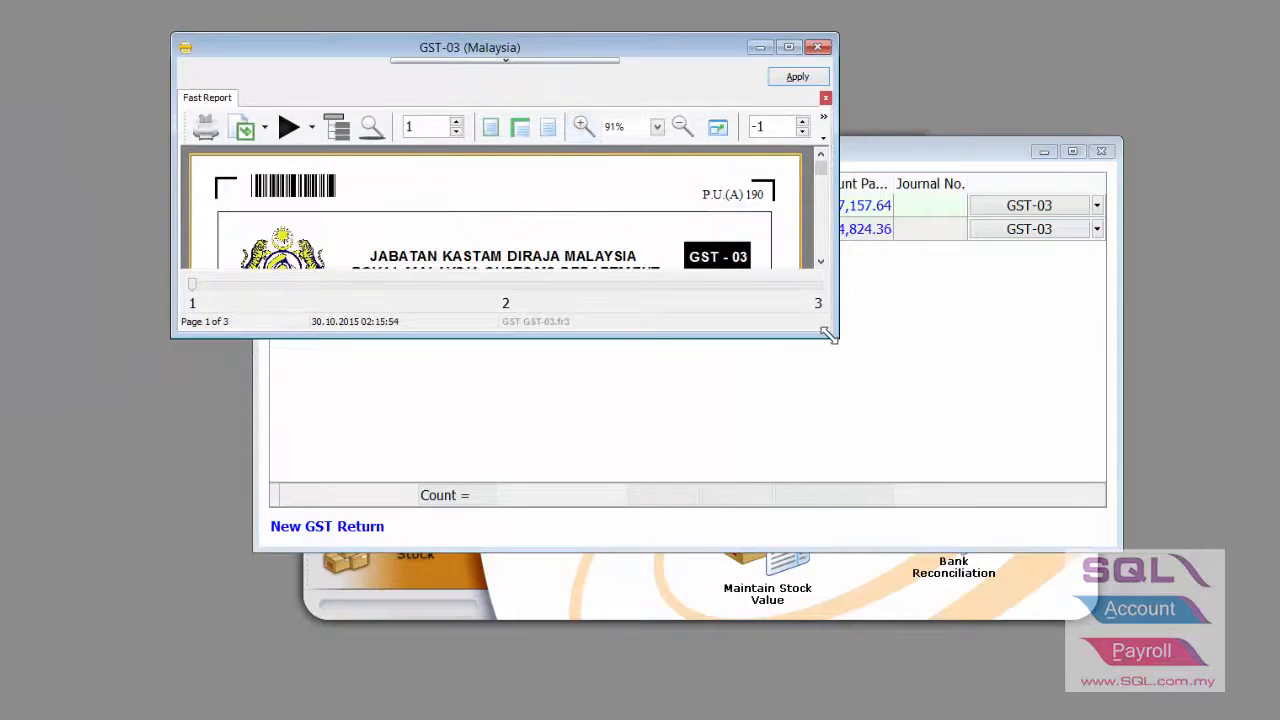
pyautogui.moveTo(836, 336); pyautogui.dragTo(1216, 644)
pyautogui.moveTo(1198, 180); pyautogui.dragTo(1198, 282)
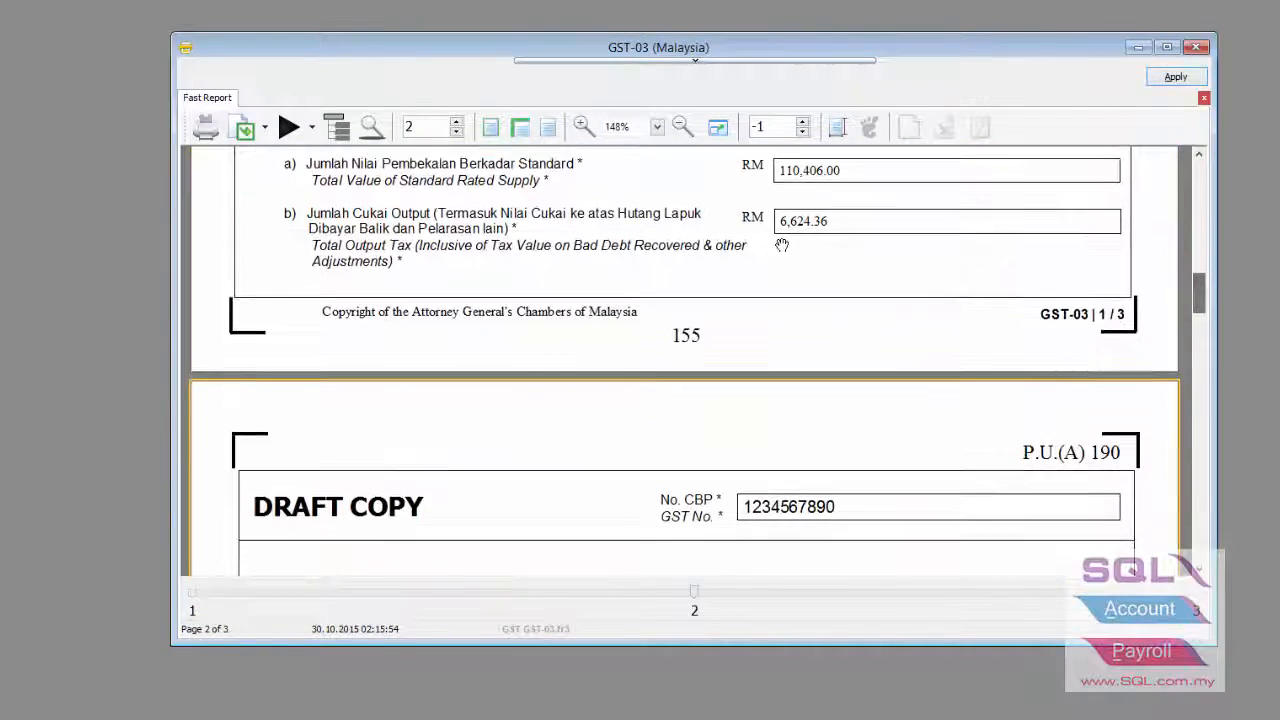
pyautogui.scroll(-3, 890, 333)
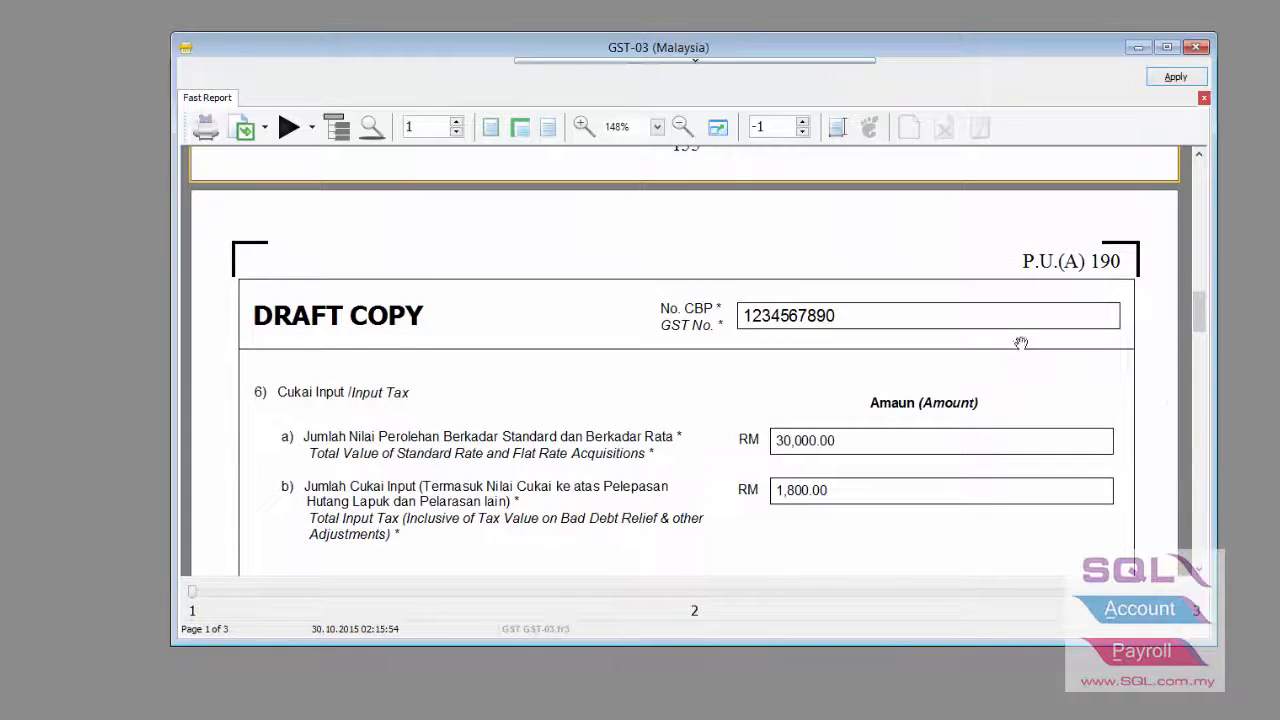
pyautogui.scroll(-4, 917, 451)
pyautogui.scroll(-5, 905, 360)
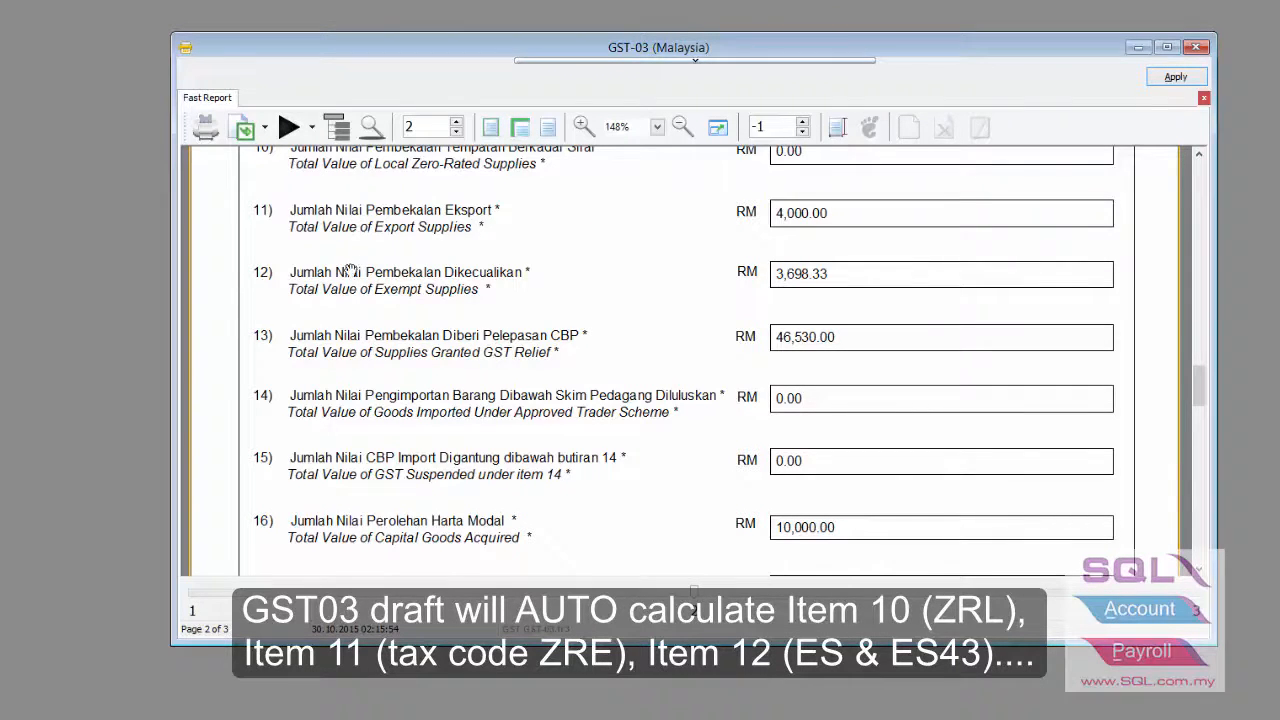
pyautogui.scroll(-3, 515, 502)
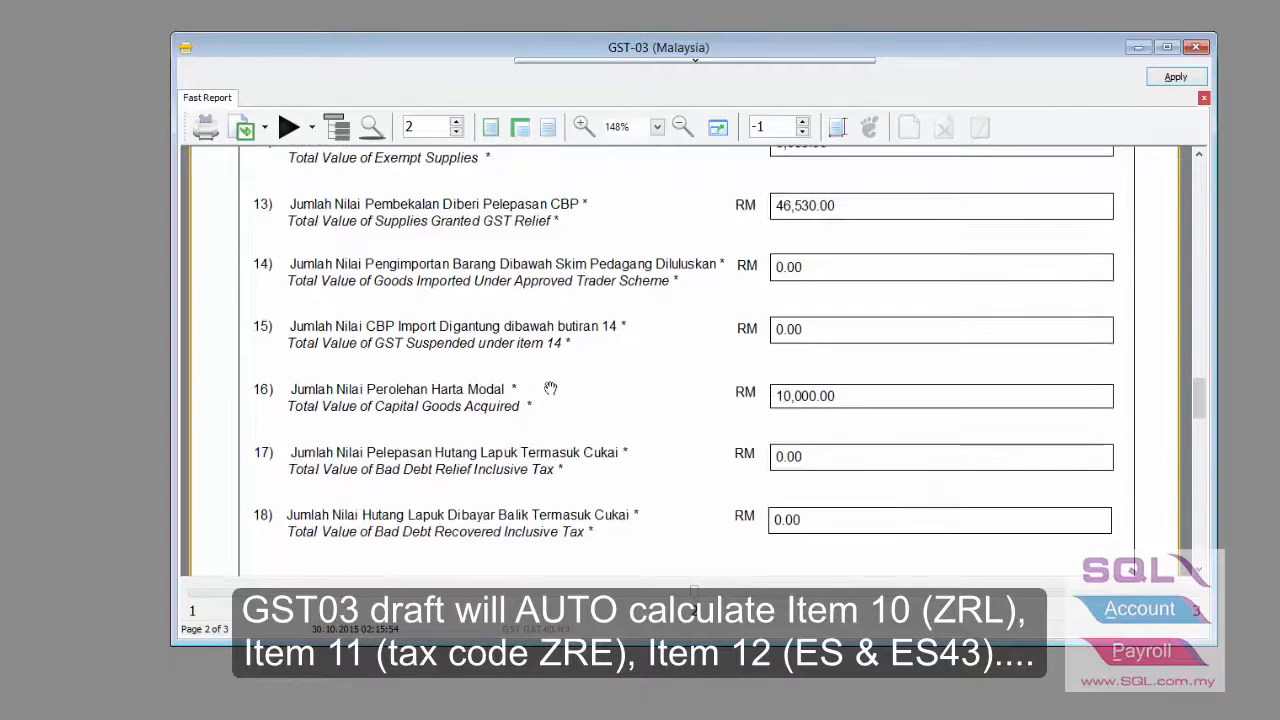
pyautogui.scroll(-10, 822, 461)
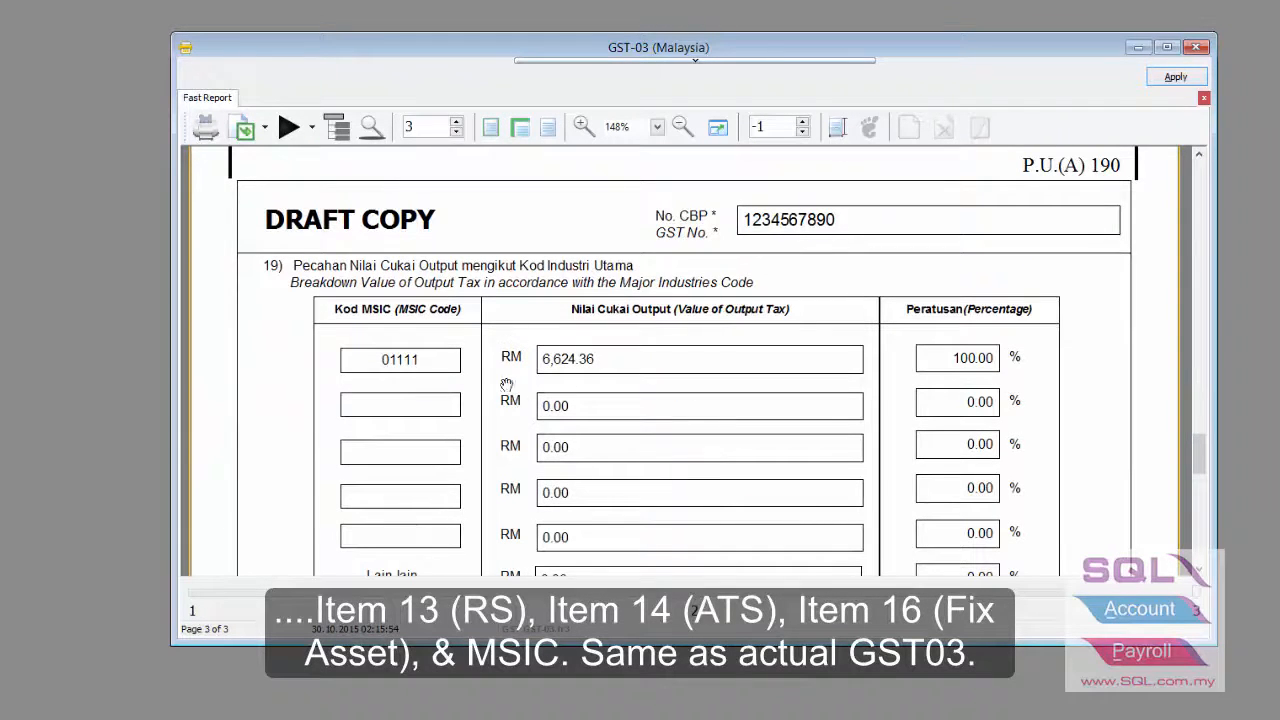
pyautogui.scroll(-6, 717, 366)
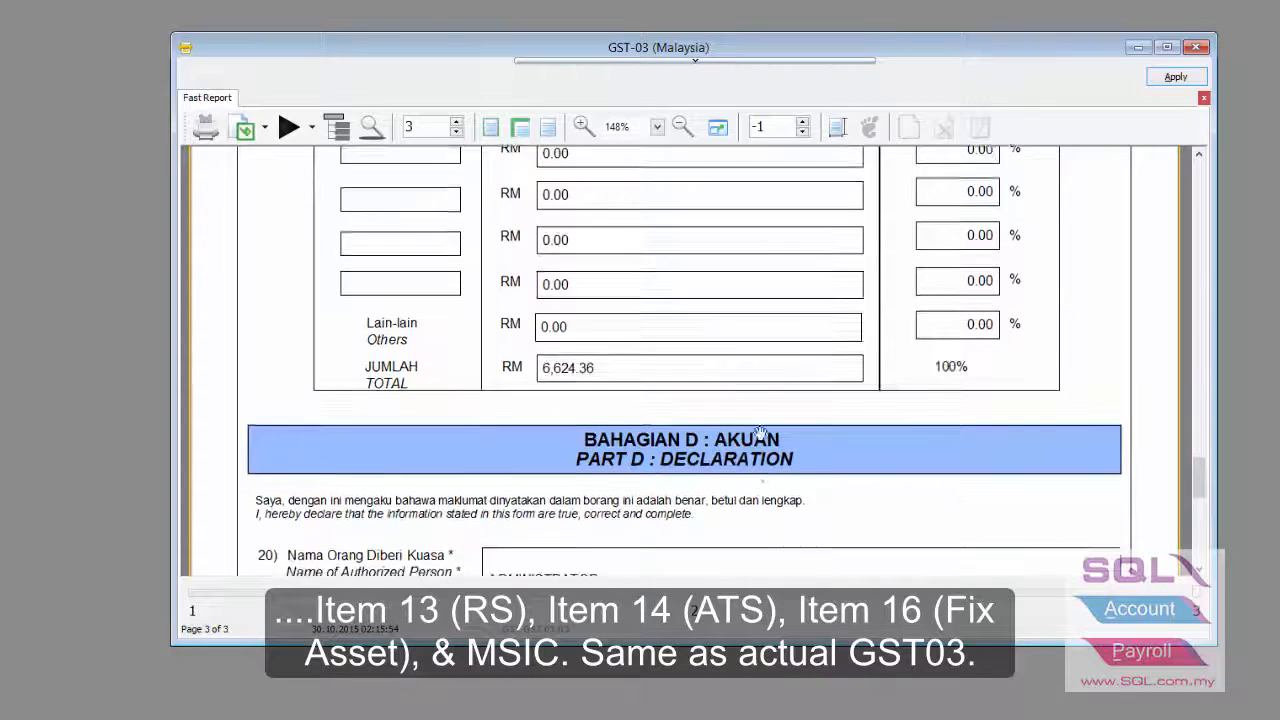
pyautogui.scroll(-4, 760, 434)
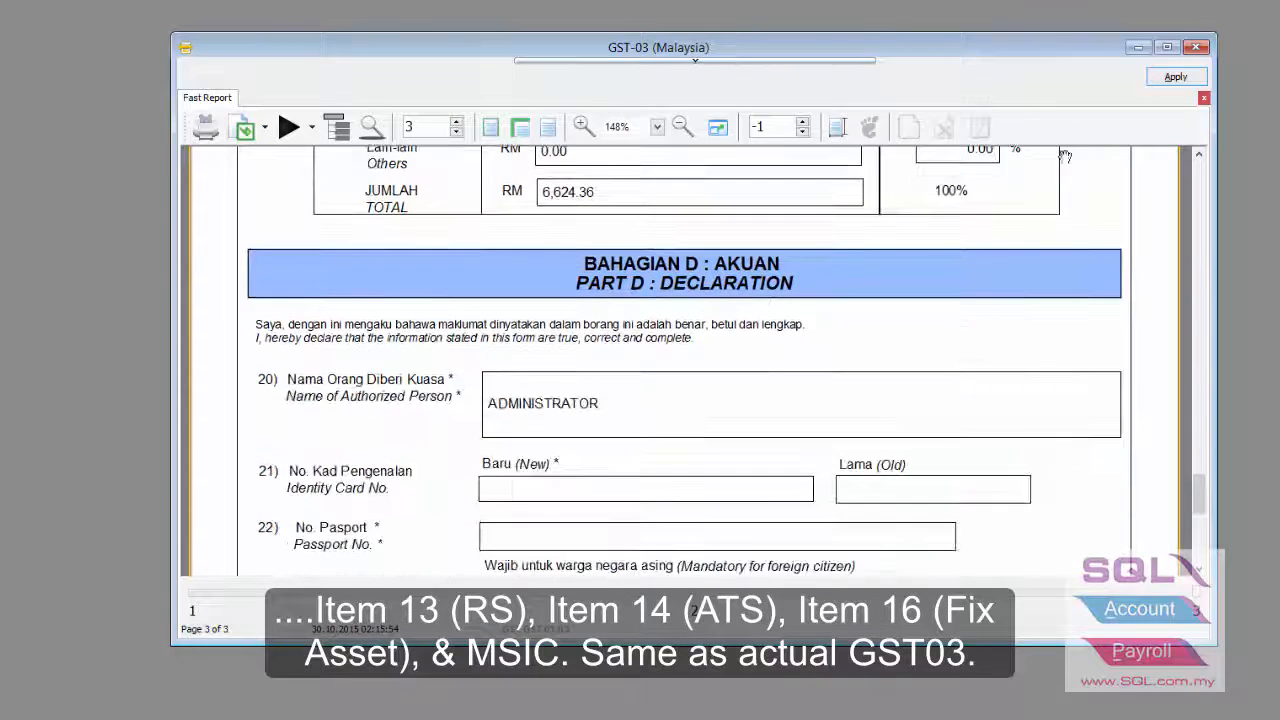
# - Process the final 01/04/2015–30/06/2015 return, giving 4,824.36 GST payable and a JVGST journal
pyautogui.click(1196, 48)
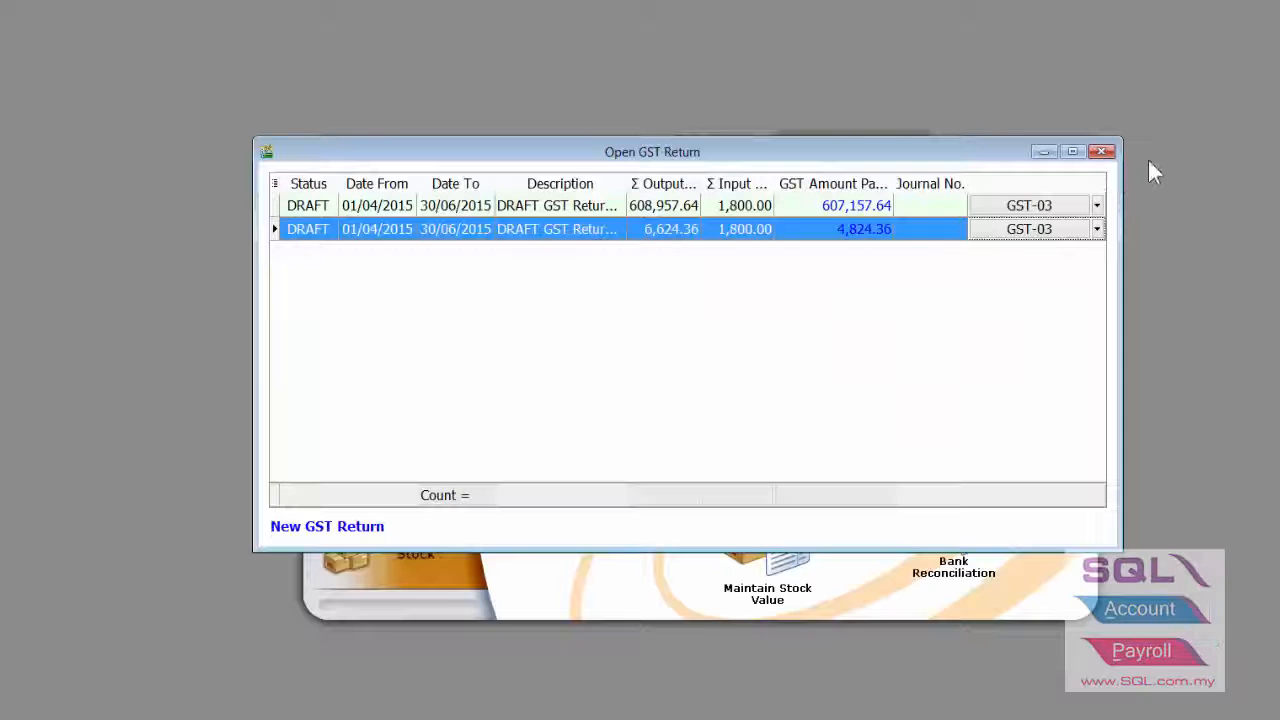
pyautogui.click(357, 530)
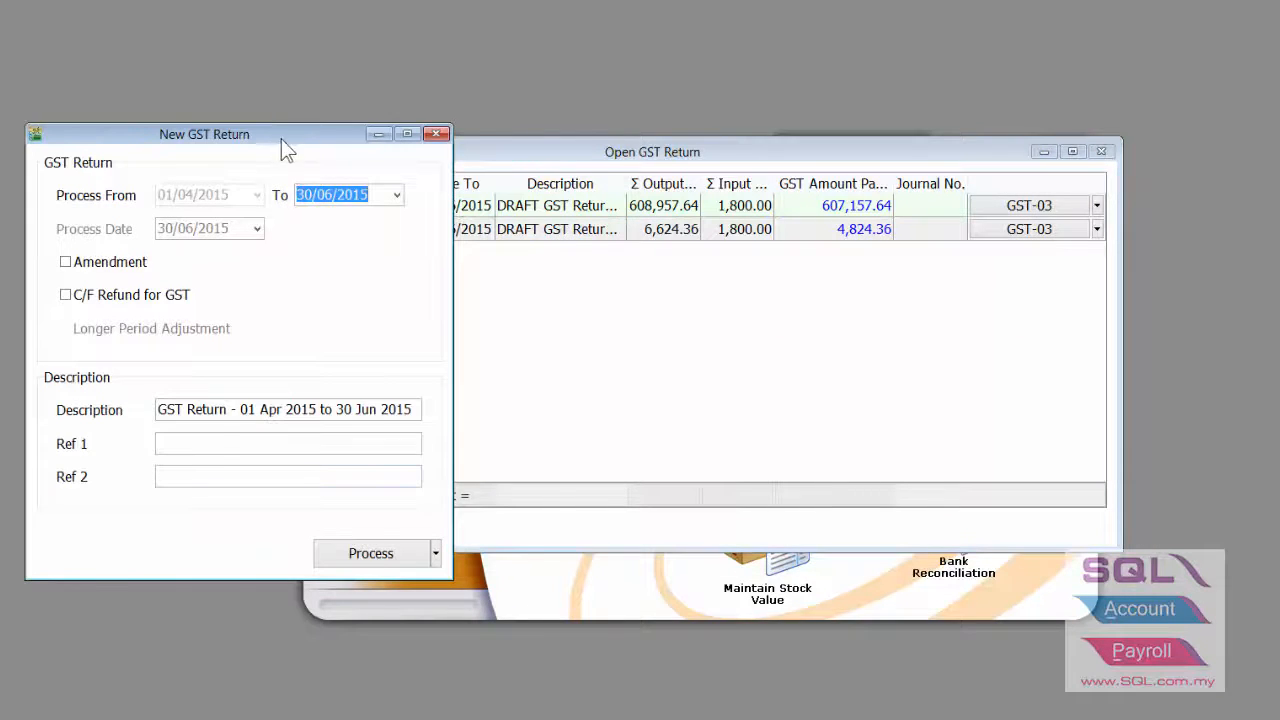
pyautogui.moveTo(281, 139); pyautogui.dragTo(511, 93)
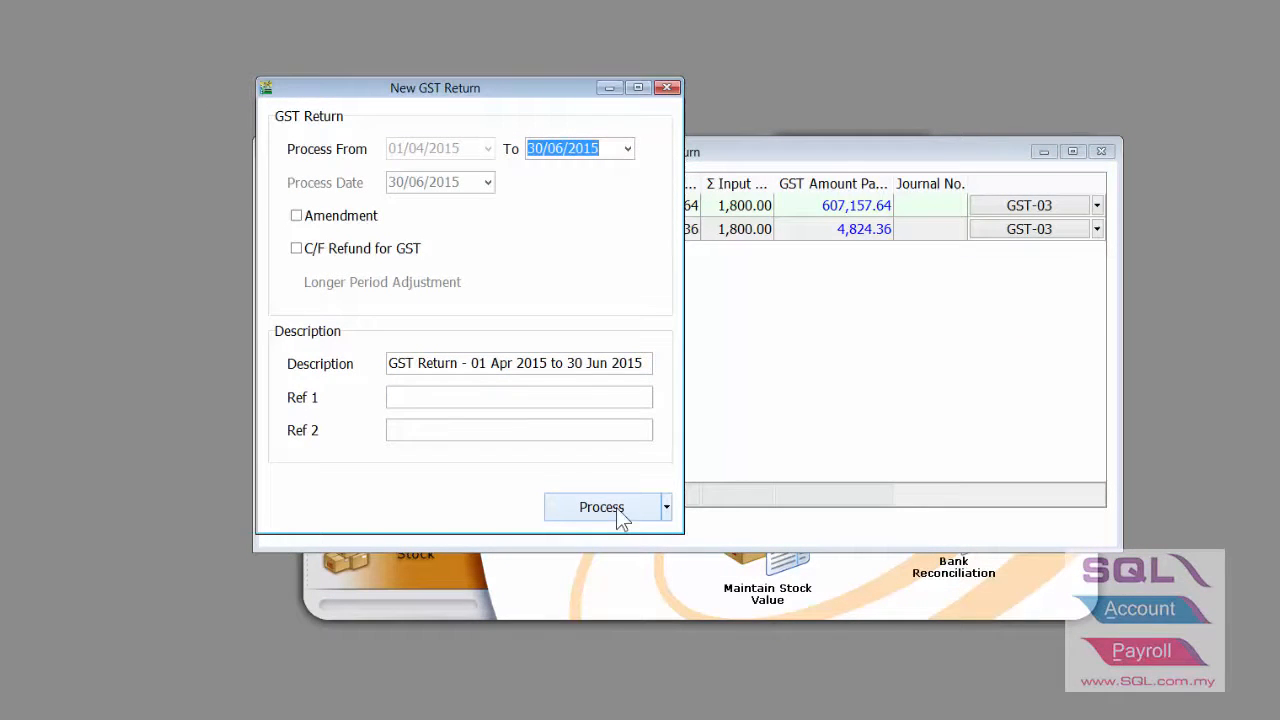
pyautogui.click(615, 506)
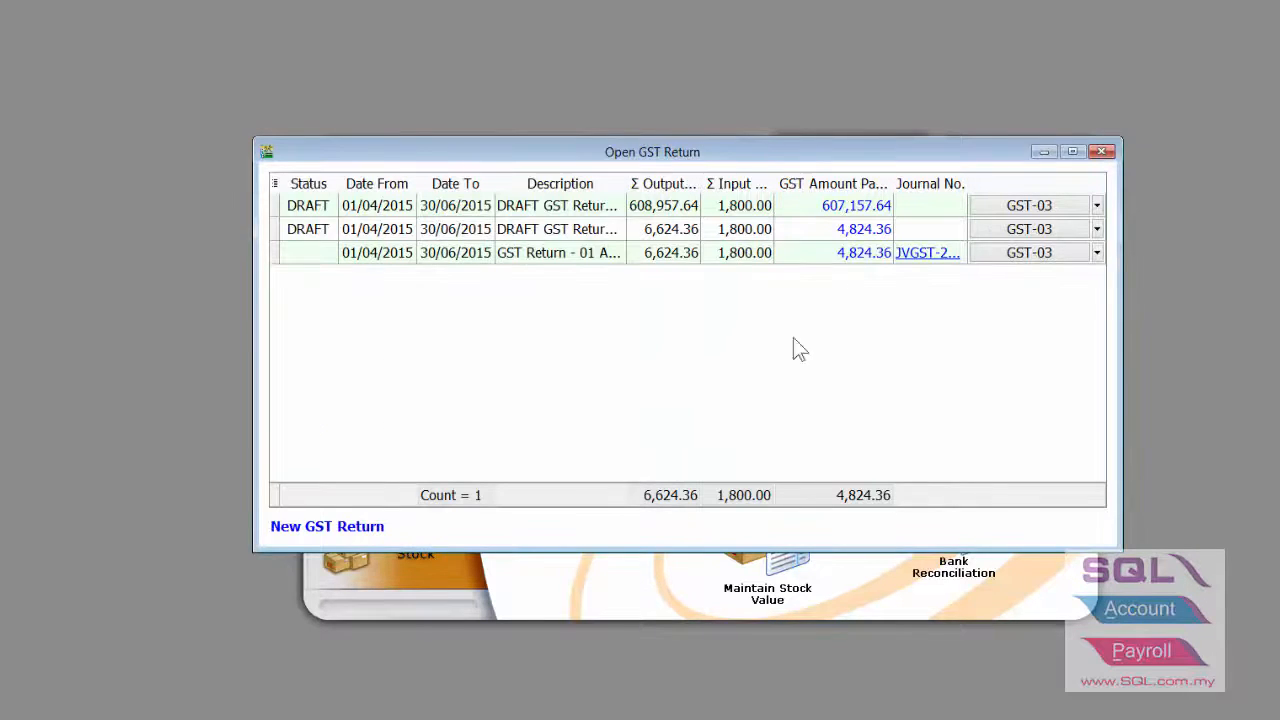
# - Delete the outdated 607,157.64 April–June draft return, confirming with the admin password
pyautogui.click(314, 230)
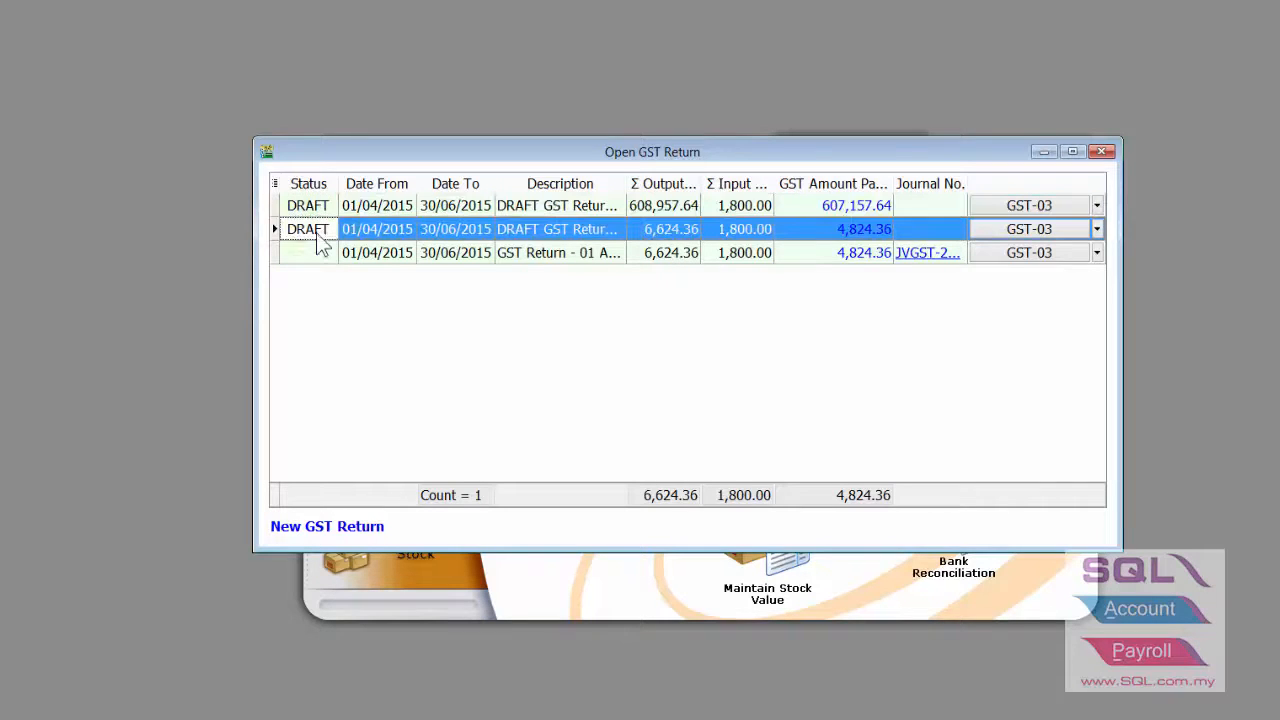
pyautogui.click(366, 254)
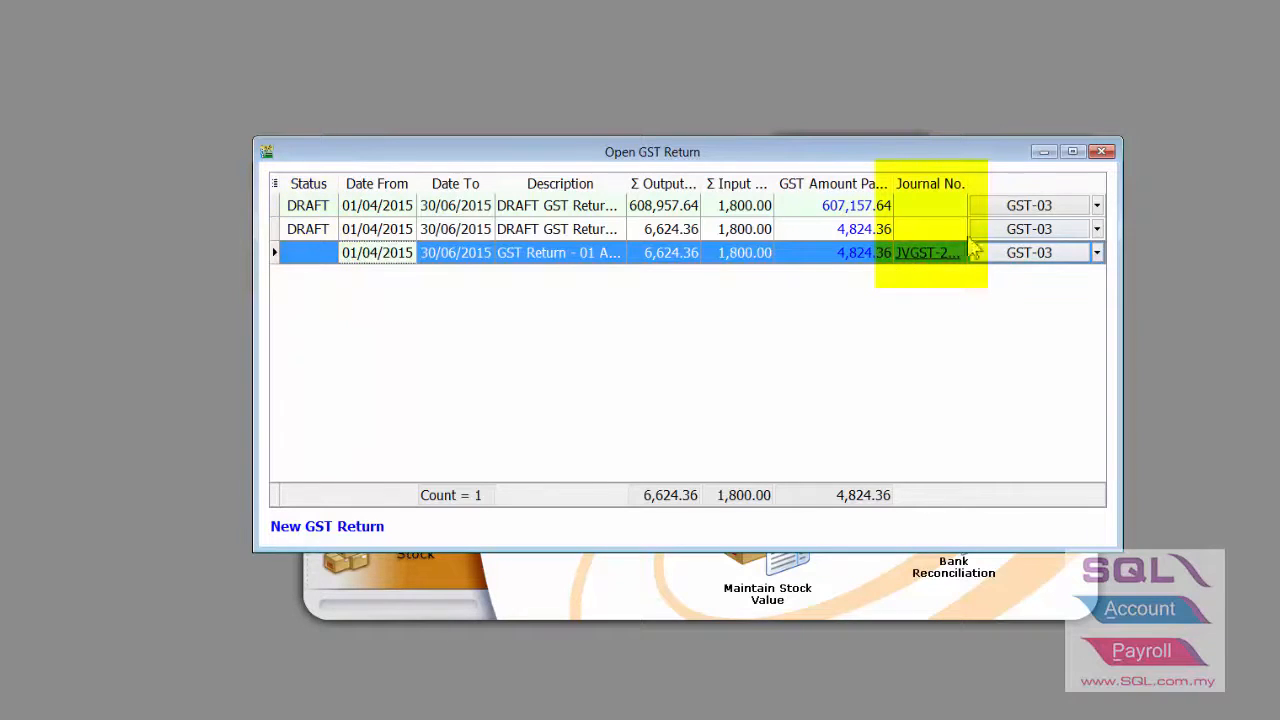
pyautogui.rightClick(552, 210)
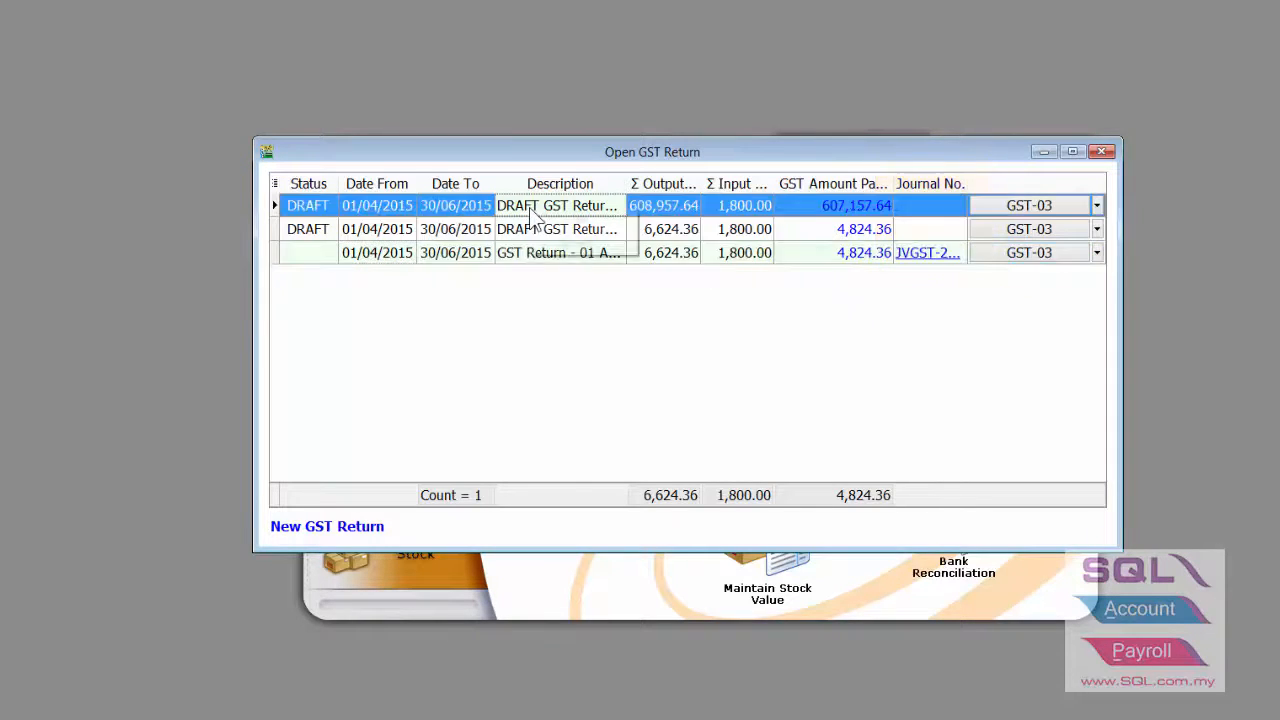
pyautogui.click(553, 221)
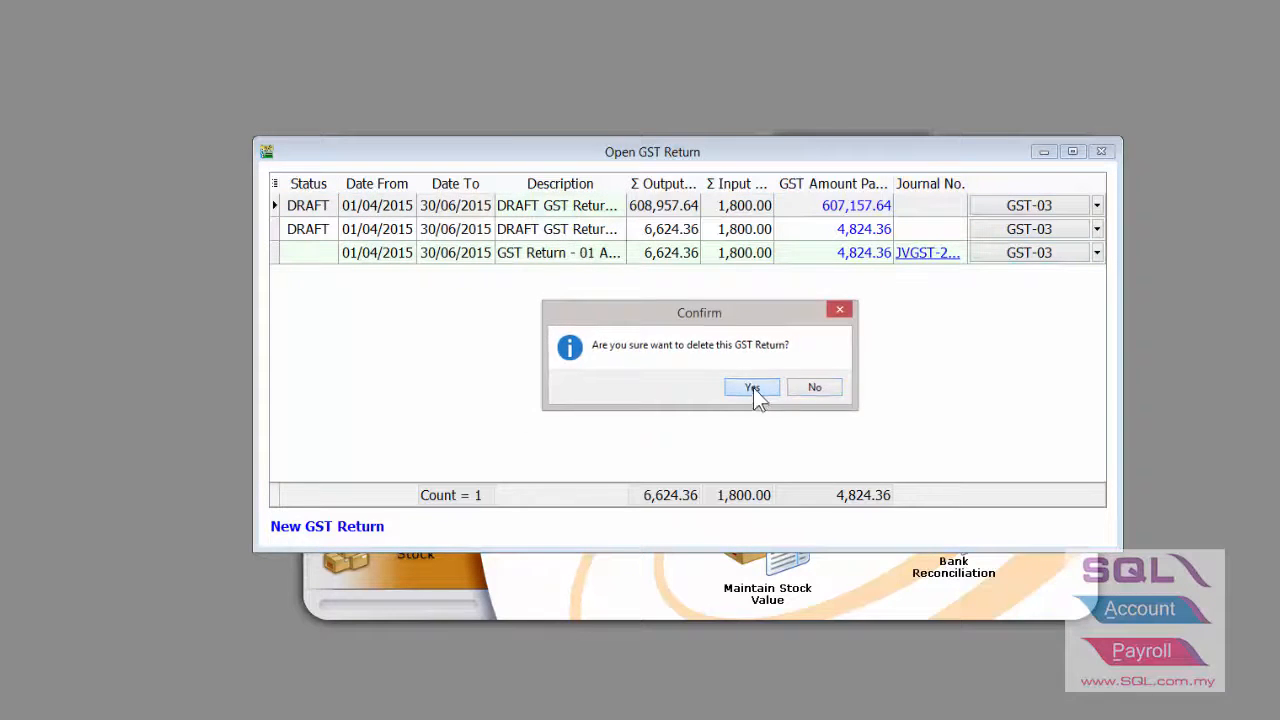
pyautogui.click(753, 387)
pyautogui.write('ADMIN')
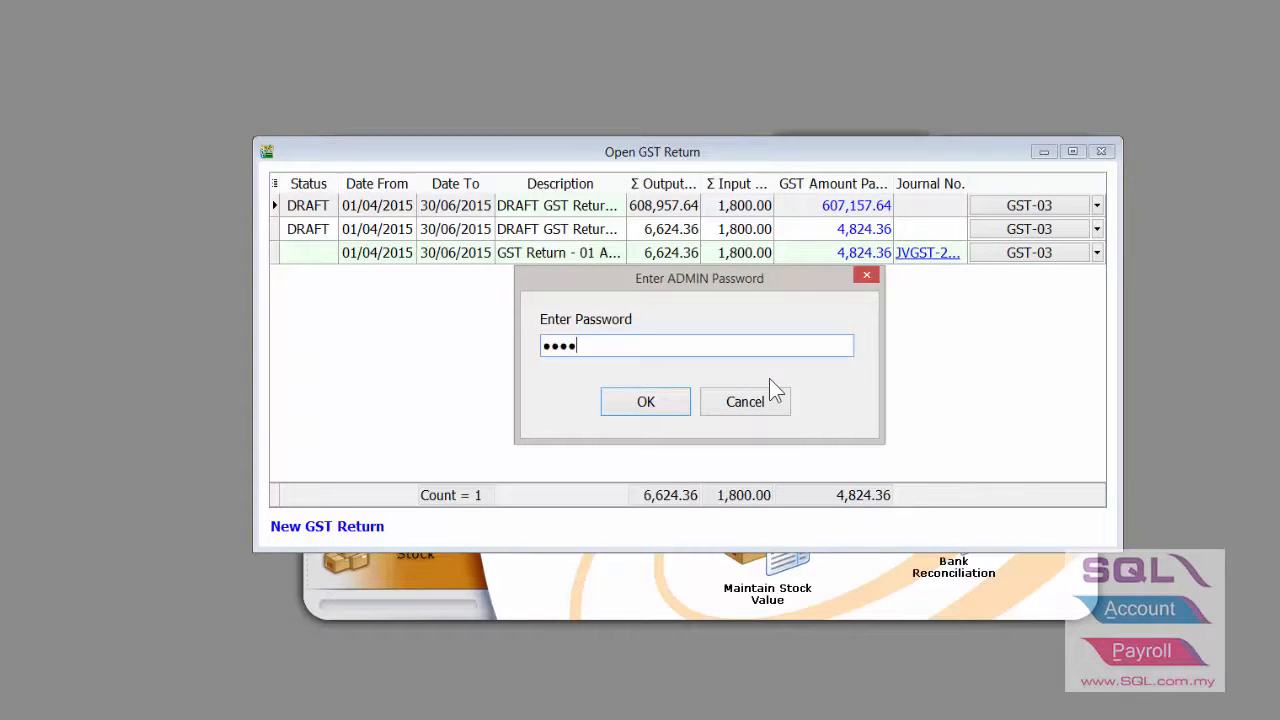
pyautogui.press('Return')
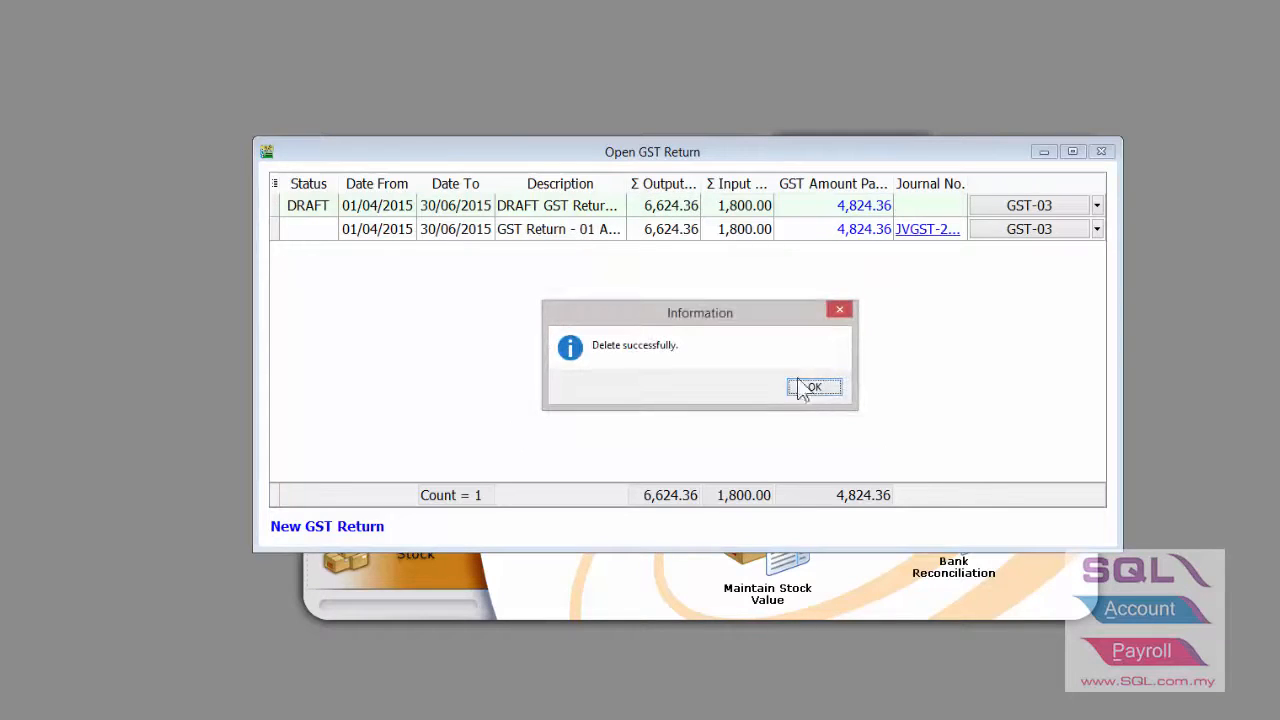
pyautogui.click(806, 384)
# - Delete the remaining April–June draft return, again confirming with the admin password
pyautogui.rightClick(591, 213)
pyautogui.click(625, 221)
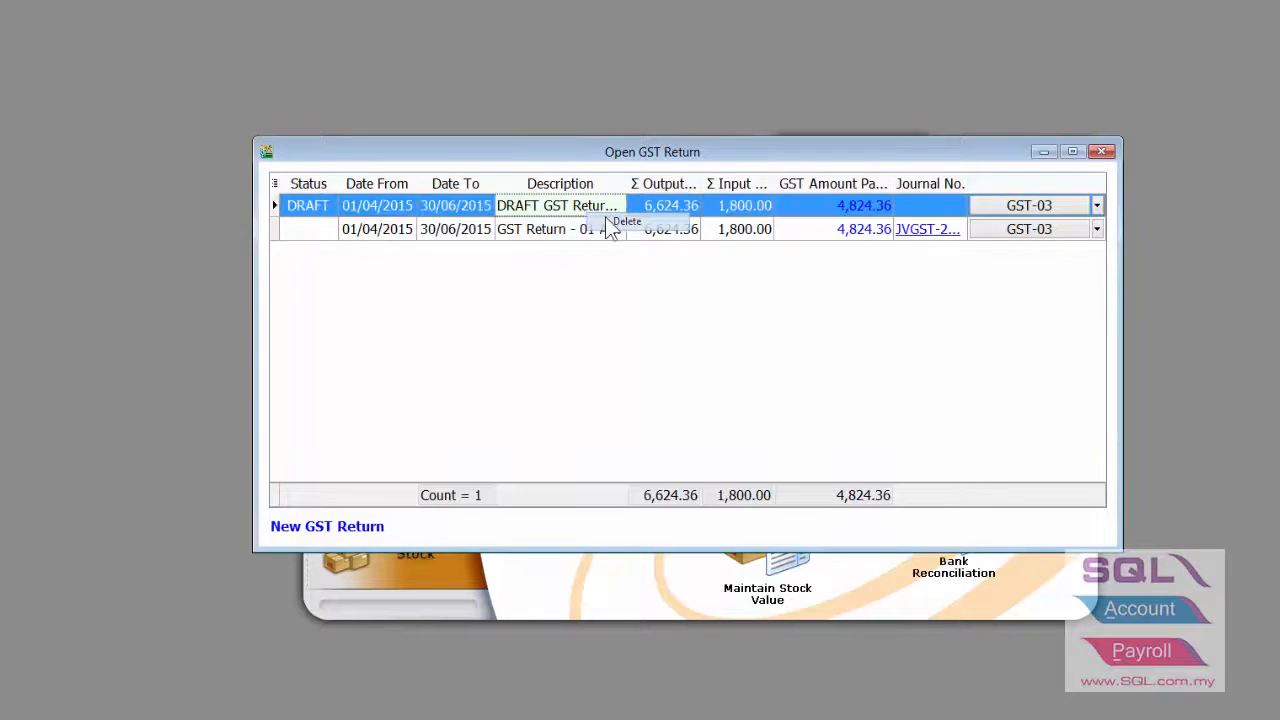
pyautogui.click(748, 386)
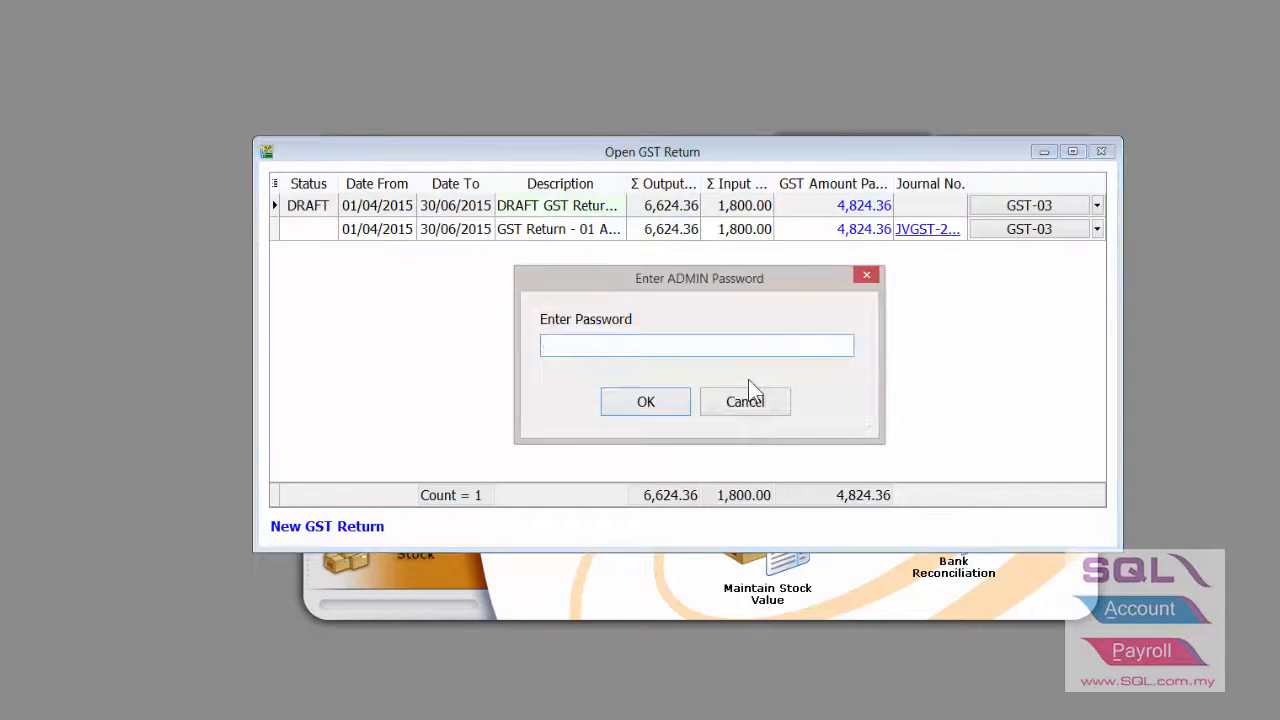
pyautogui.write('ADMIN')
pyautogui.press('Return')
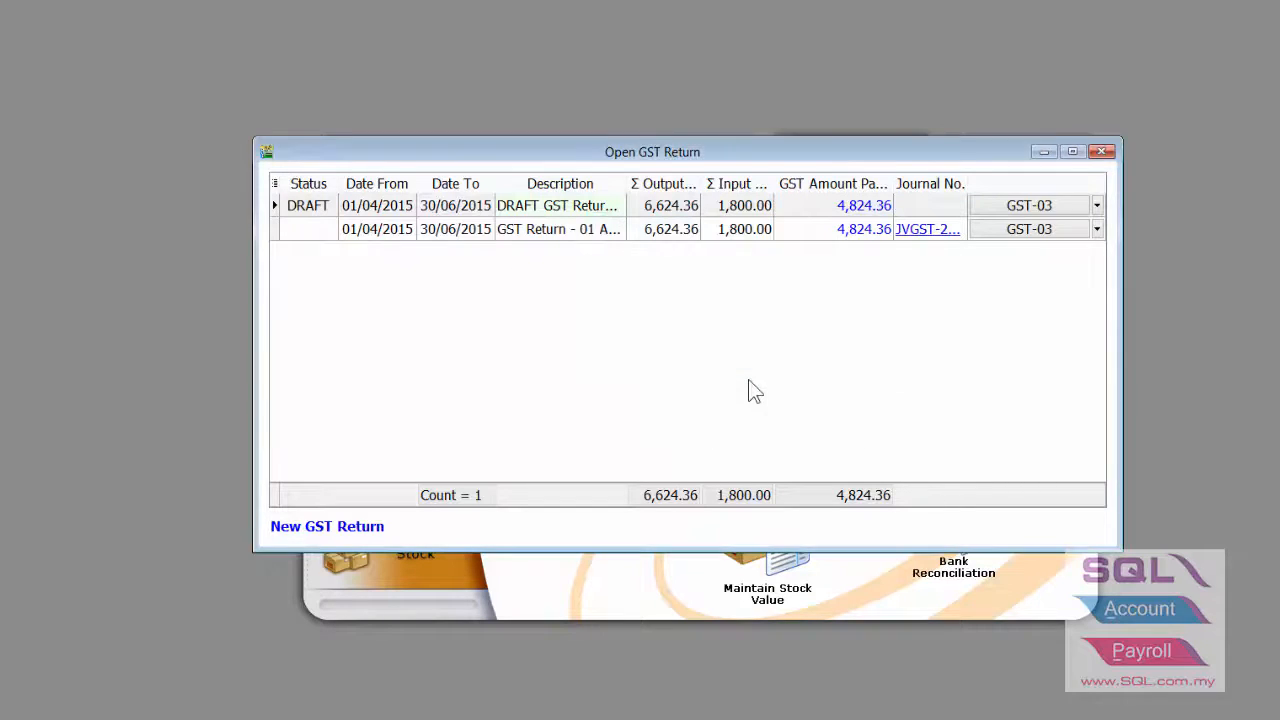
# - Process the final 01/07/2015–30/09/2015 GST return with 0.00 payable
pyautogui.click(322, 530)
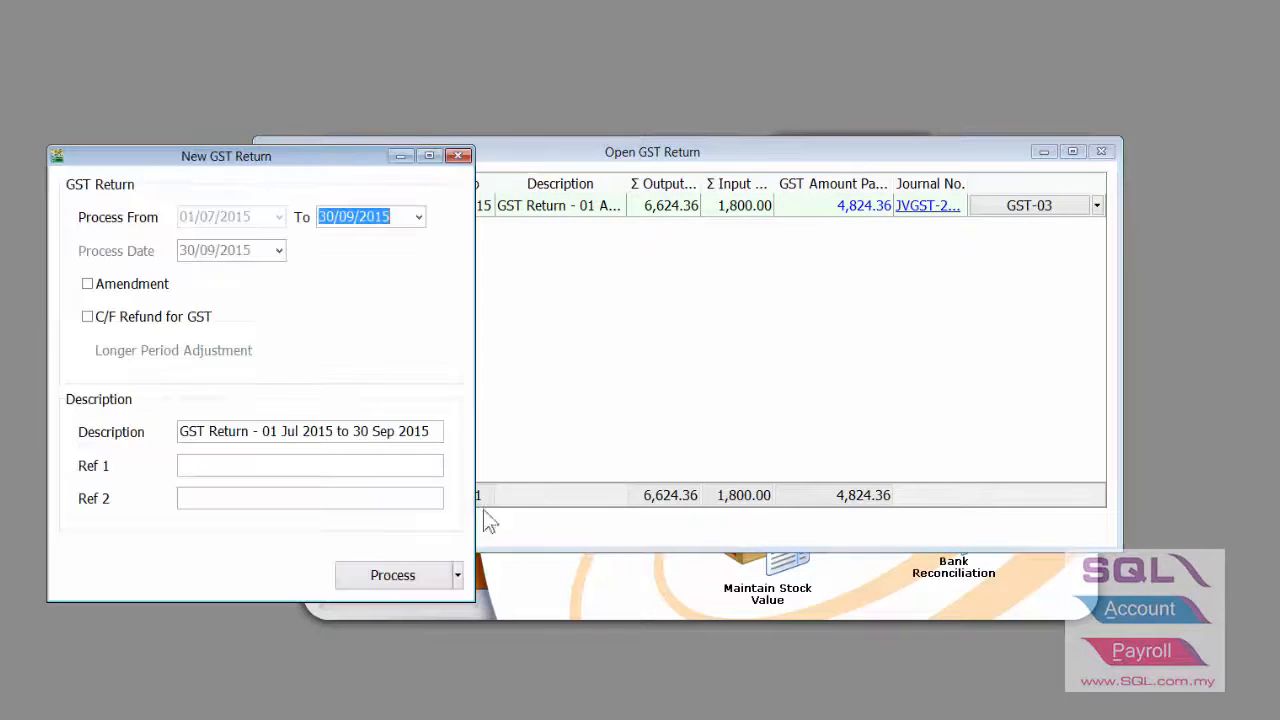
pyautogui.moveTo(355, 162); pyautogui.dragTo(482, 125)
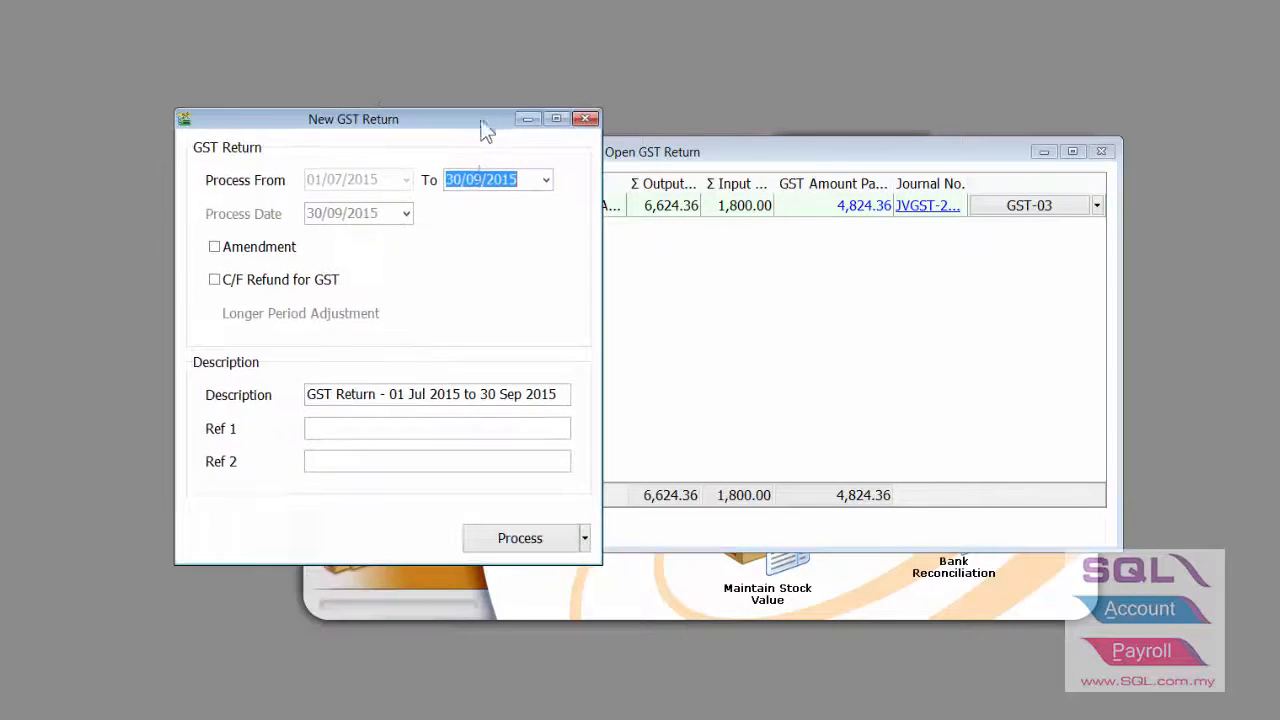
pyautogui.click(525, 536)
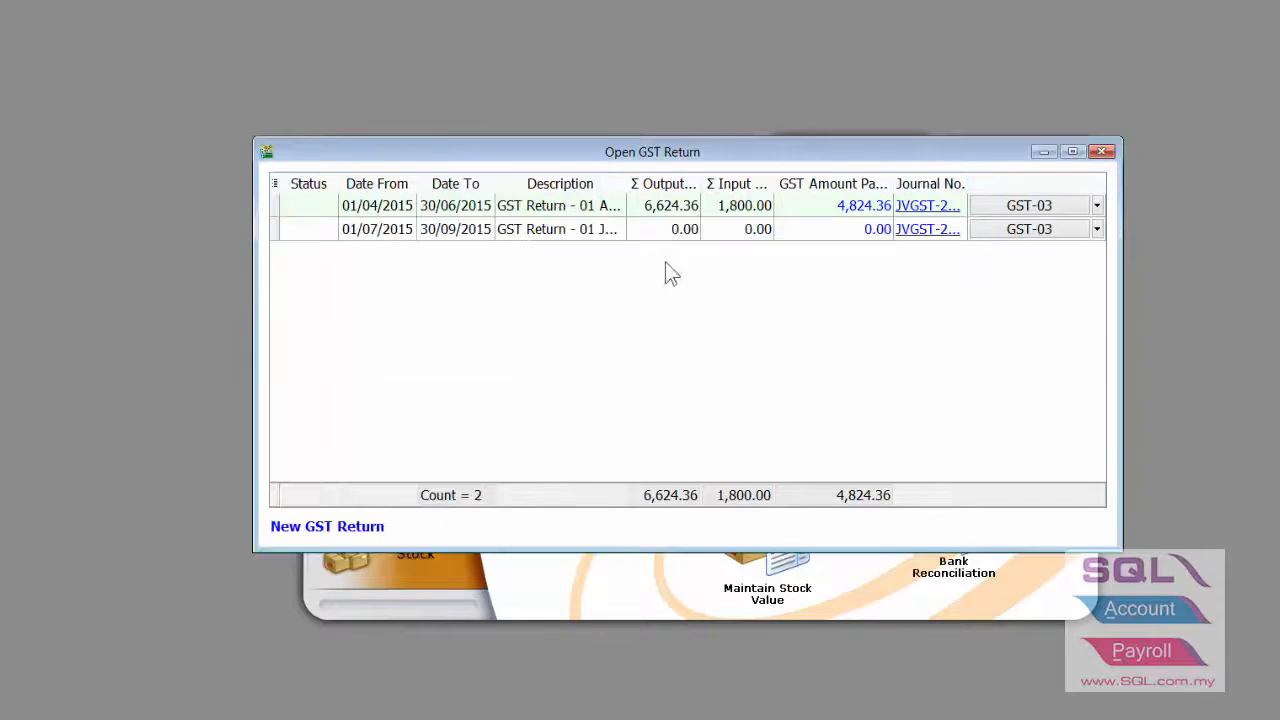
pyautogui.click(653, 230)
# - Start a new October–December 2015 GST return and show its processing options
pyautogui.click(372, 530)
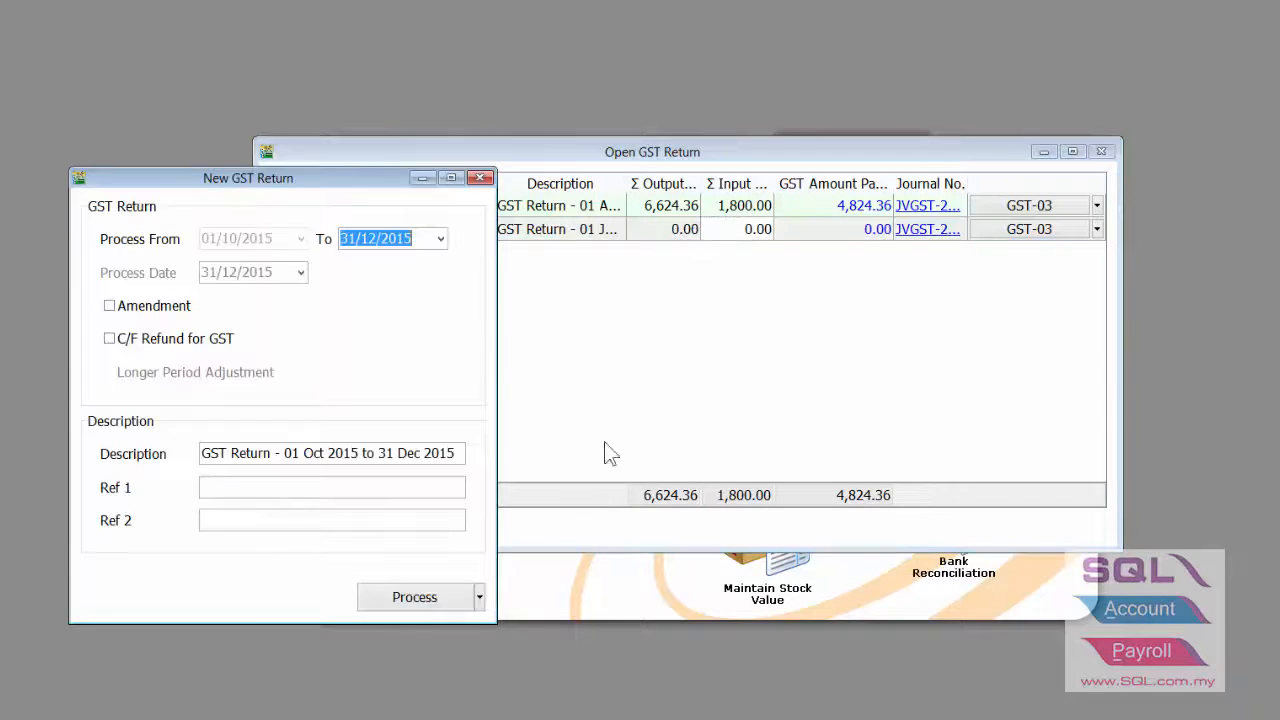
pyautogui.moveTo(355, 180); pyautogui.dragTo(452, 100)
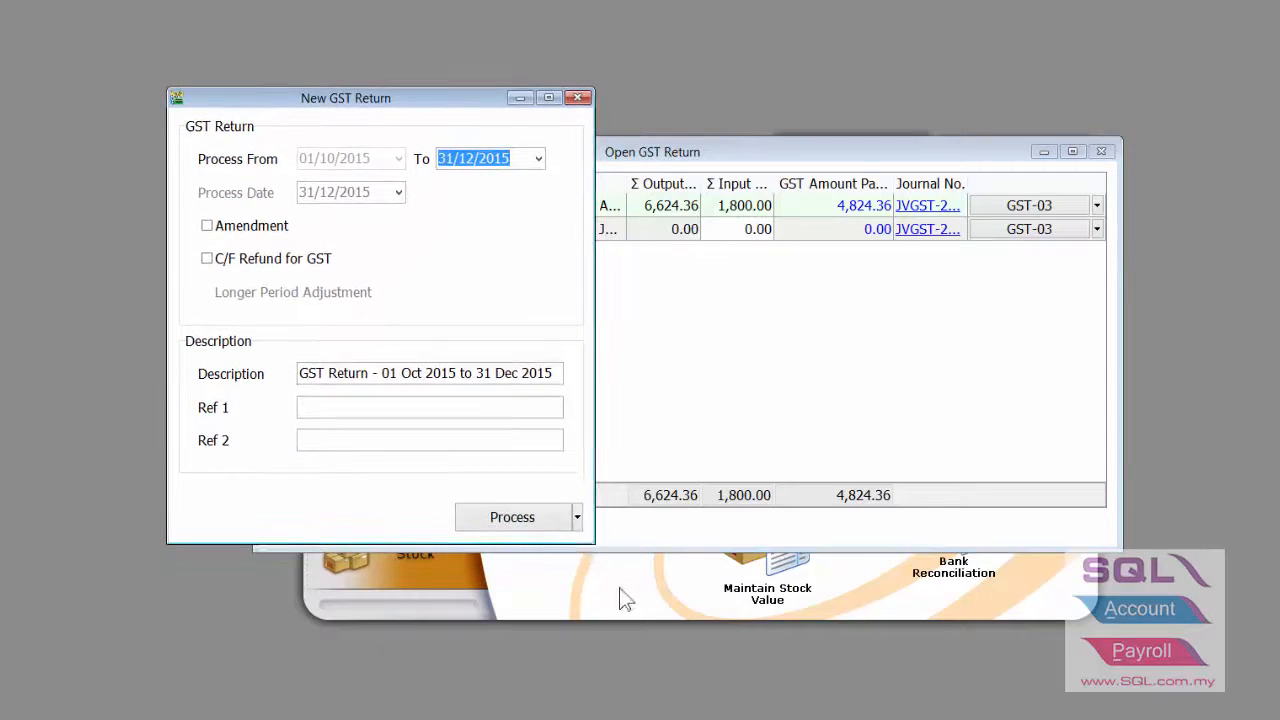
pyautogui.click(577, 517)
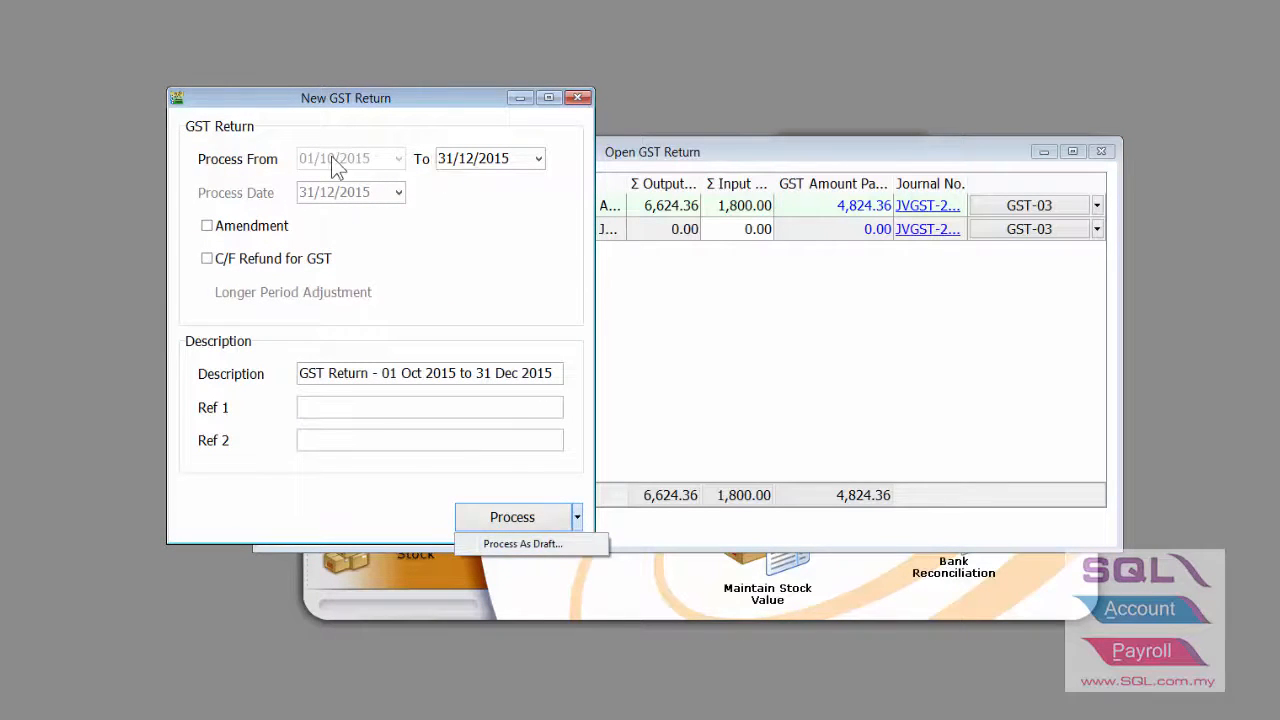
# - Draft the Oct–Dec 2015 return with Billing (Payable) and Billing (Claimable) bad debt relief accepted
pyautogui.click(562, 543)
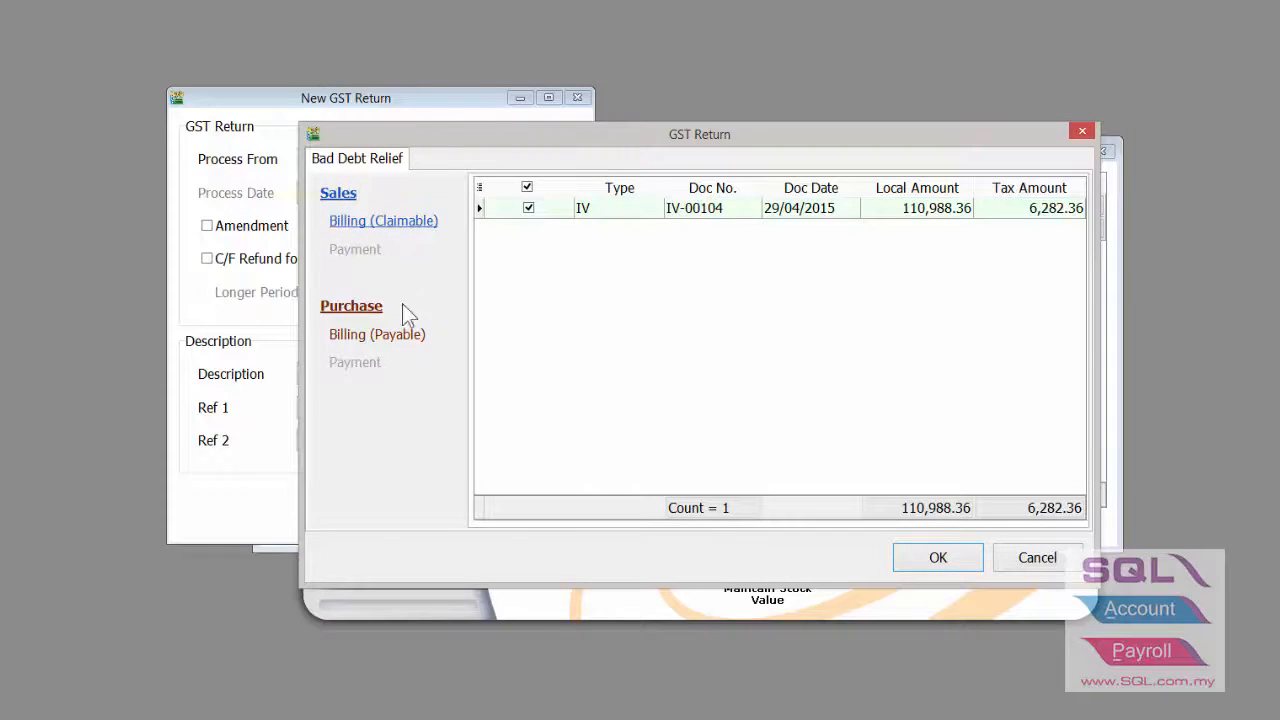
pyautogui.click(405, 335)
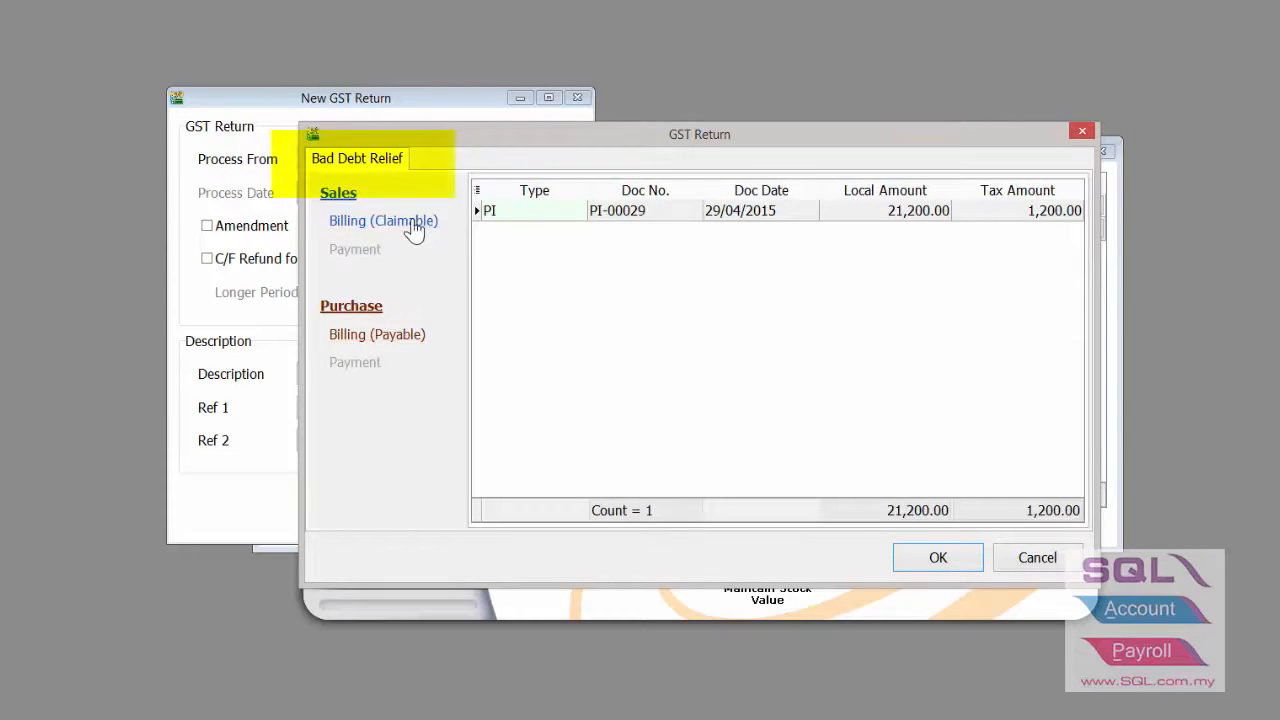
pyautogui.click(413, 226)
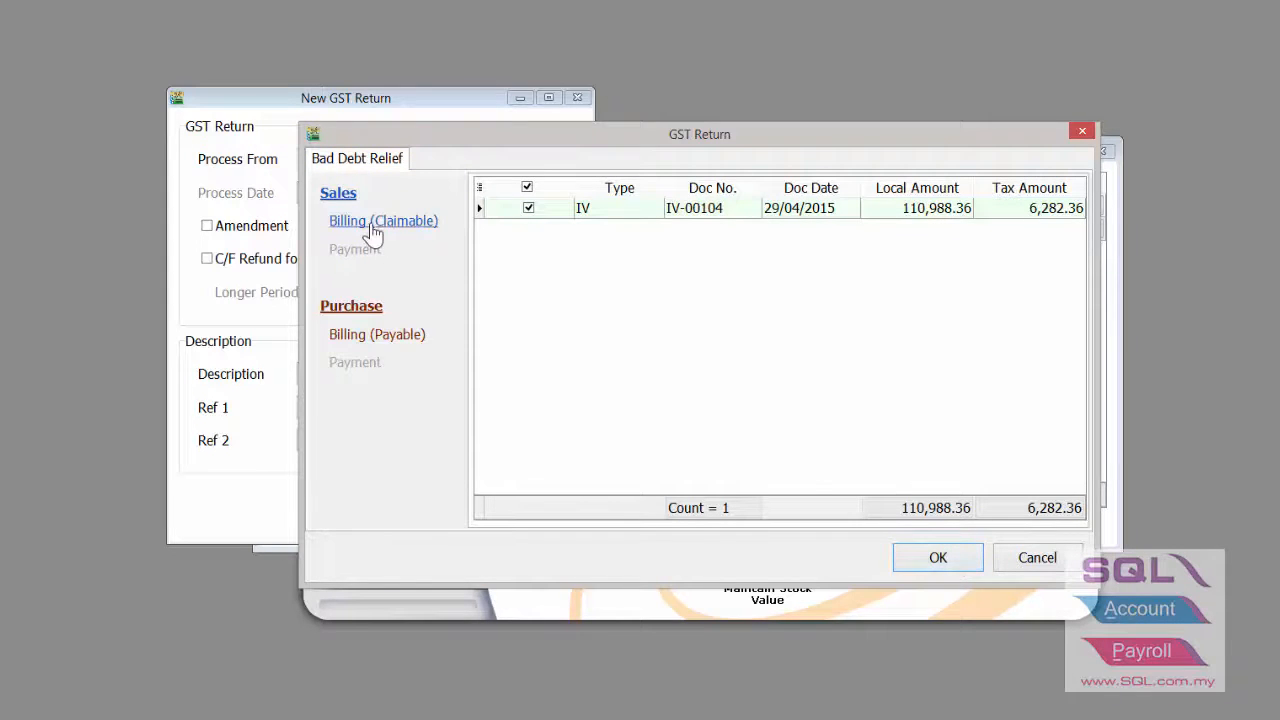
pyautogui.click(929, 557)
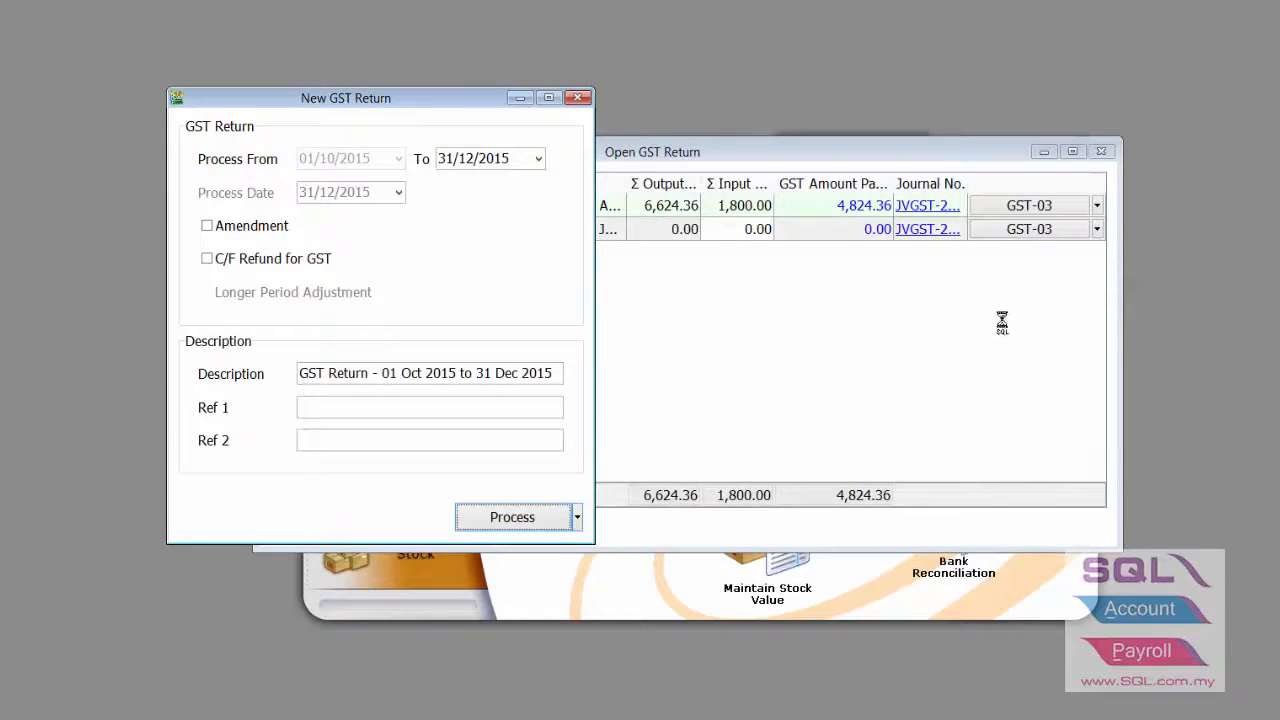
pyautogui.click(1055, 252)
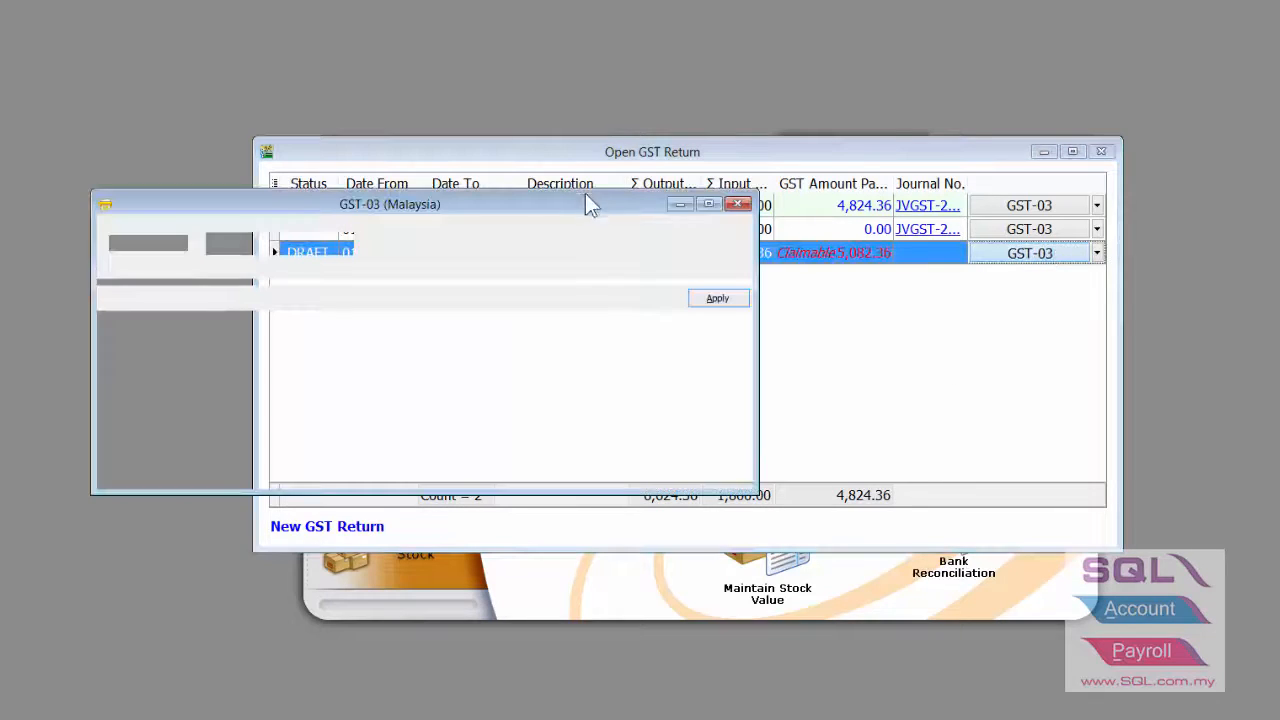
# - Reposition the GST-03 preview and review the transactions behind output tax item 5b
pyautogui.moveTo(590, 205); pyautogui.dragTo(613, 66)
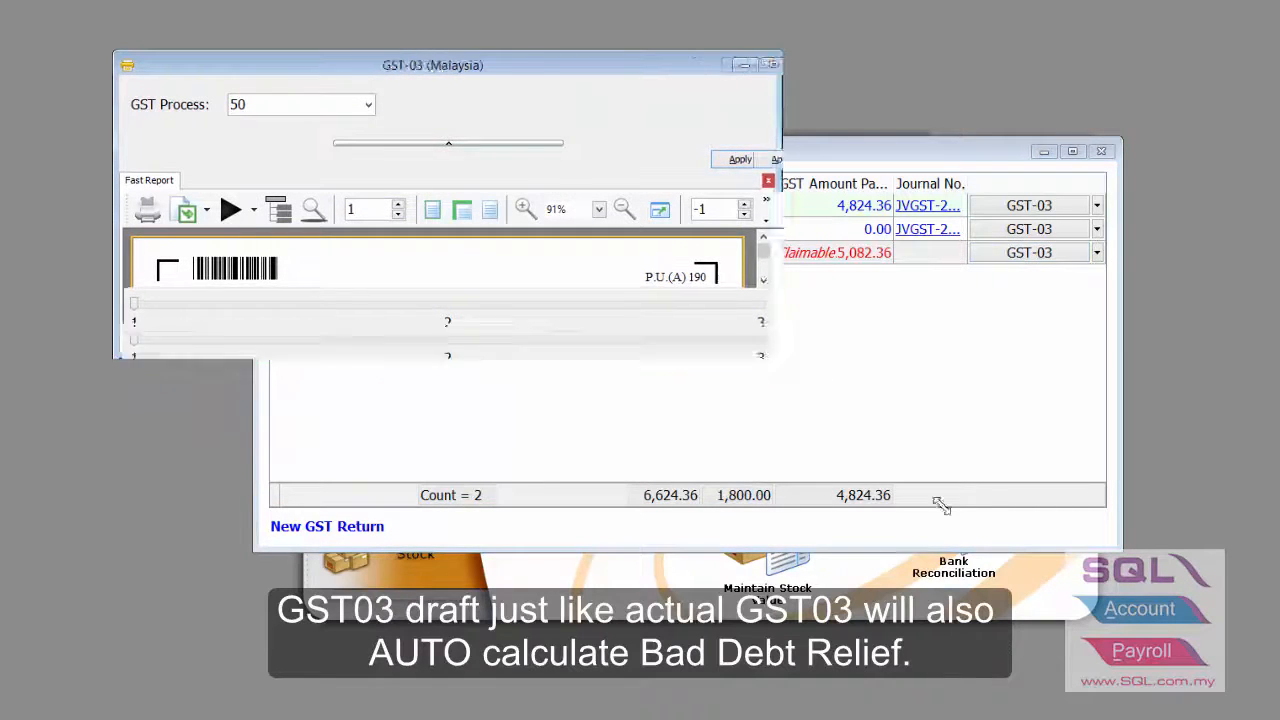
pyautogui.moveTo(656, 145); pyautogui.dragTo(654, 76)
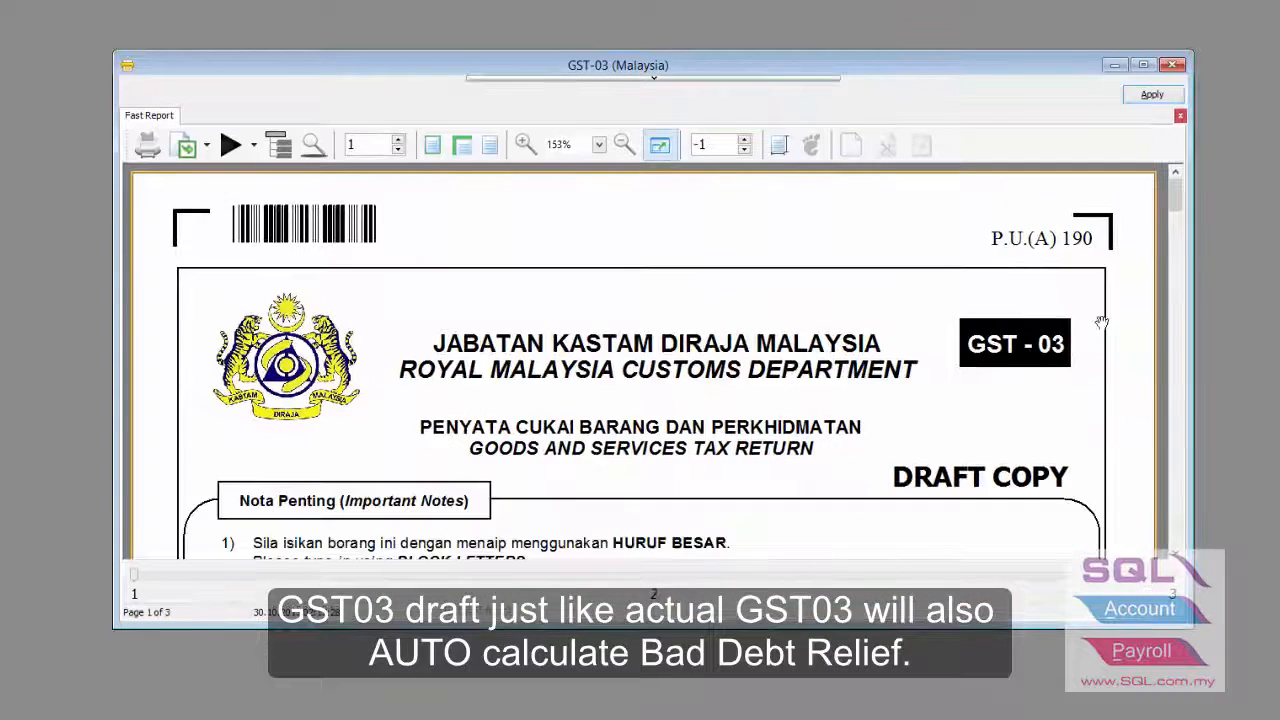
pyautogui.moveTo(1174, 189); pyautogui.dragTo(1173, 282)
pyautogui.doubleClick(773, 350)
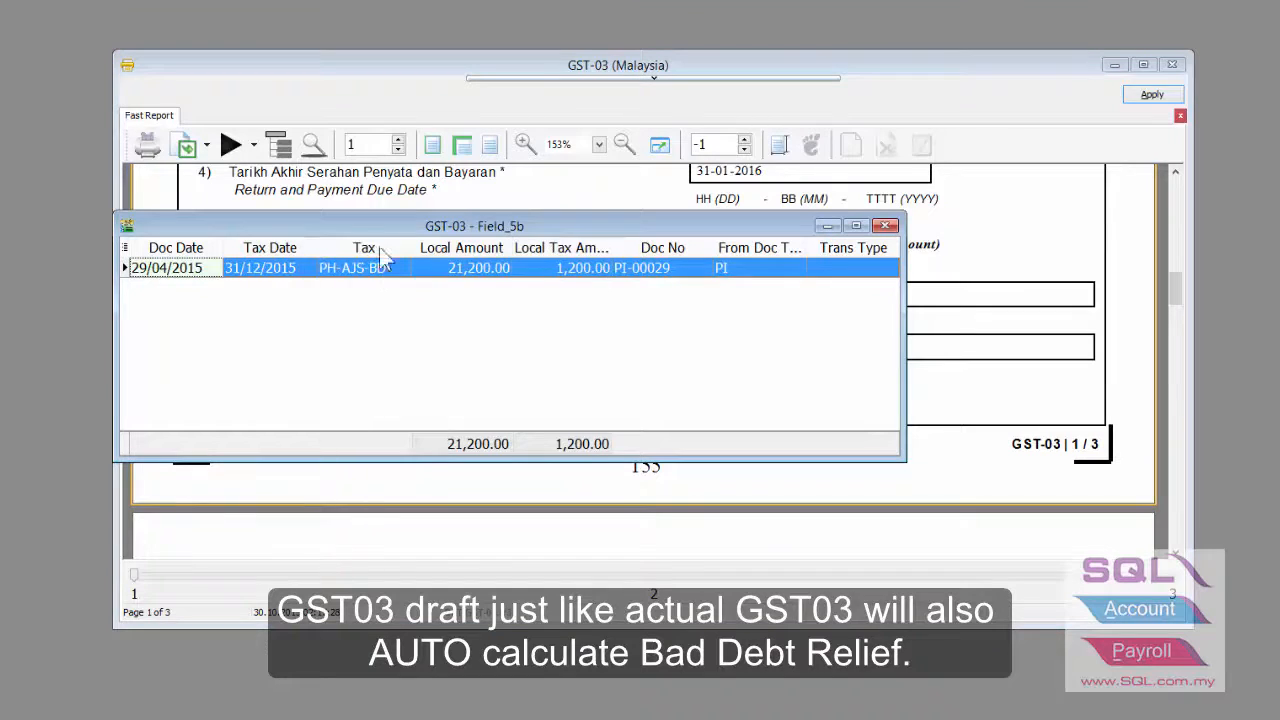
pyautogui.click(885, 225)
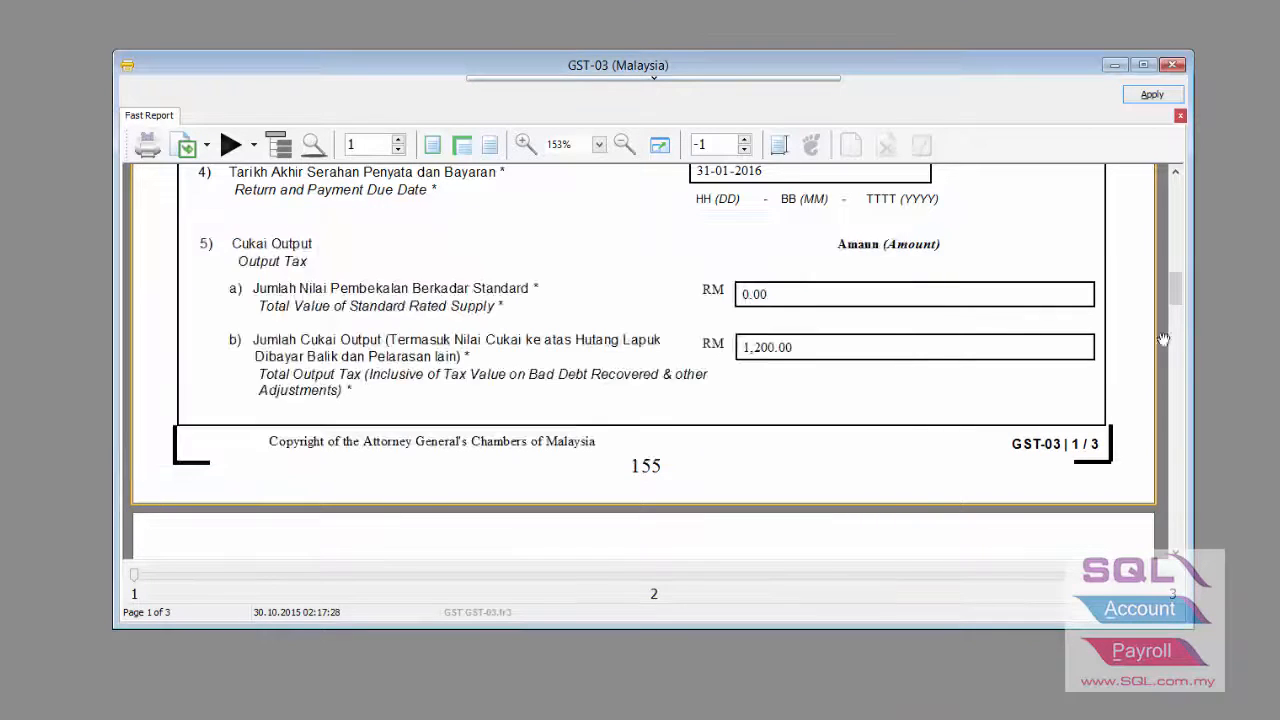
# - Review item 6b transactions, confirm 5,082.36 bad debt relief in items 17–18, then close the preview and return list
pyautogui.moveTo(1175, 290); pyautogui.dragTo(1175, 326)
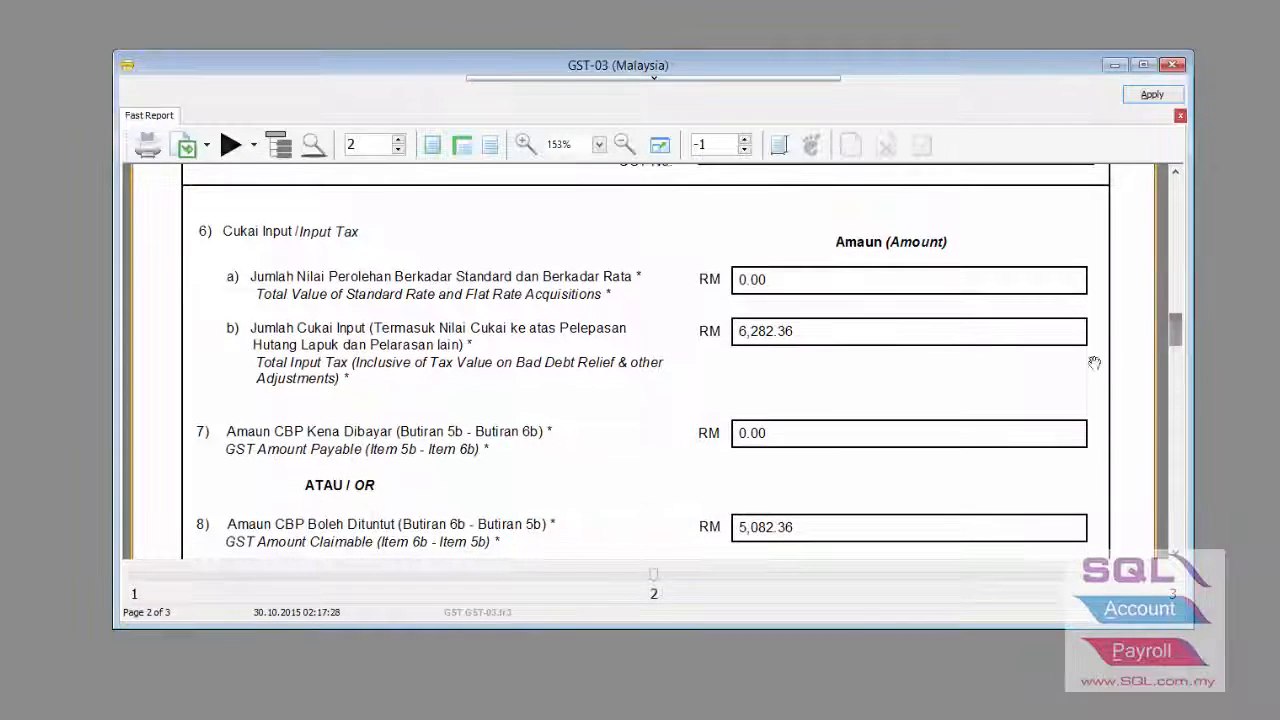
pyautogui.doubleClick(757, 329)
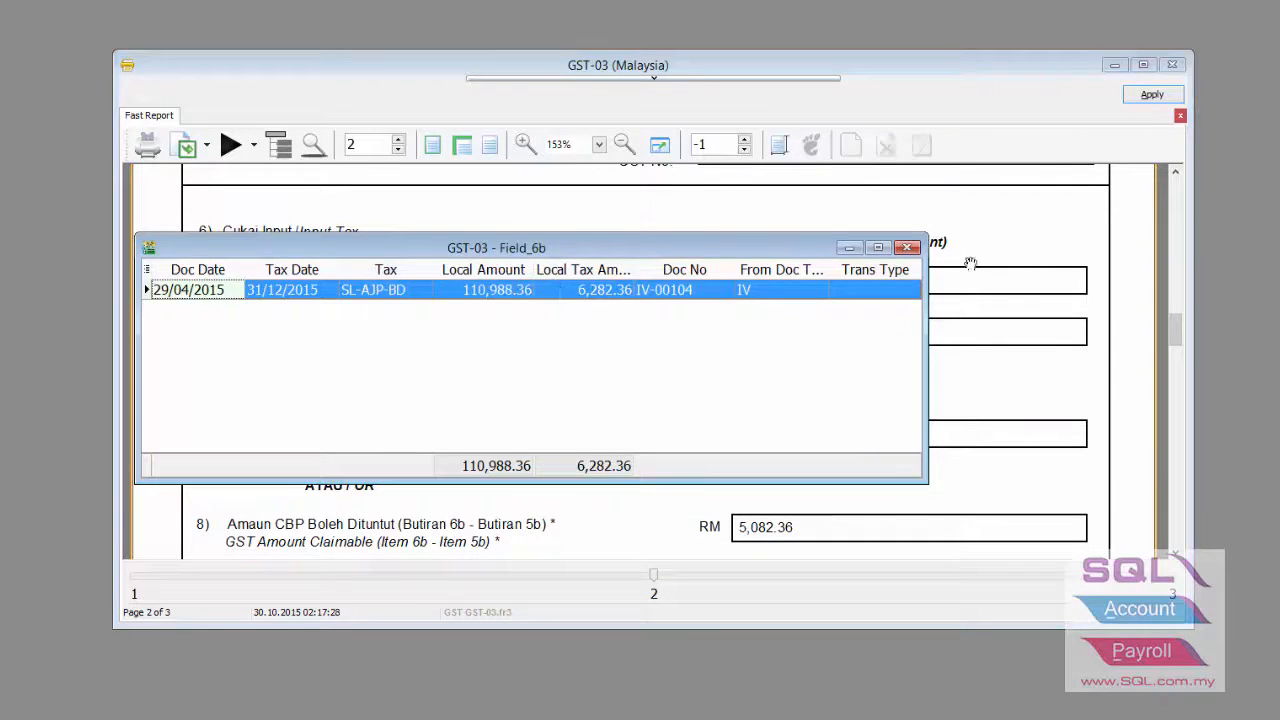
pyautogui.click(908, 247)
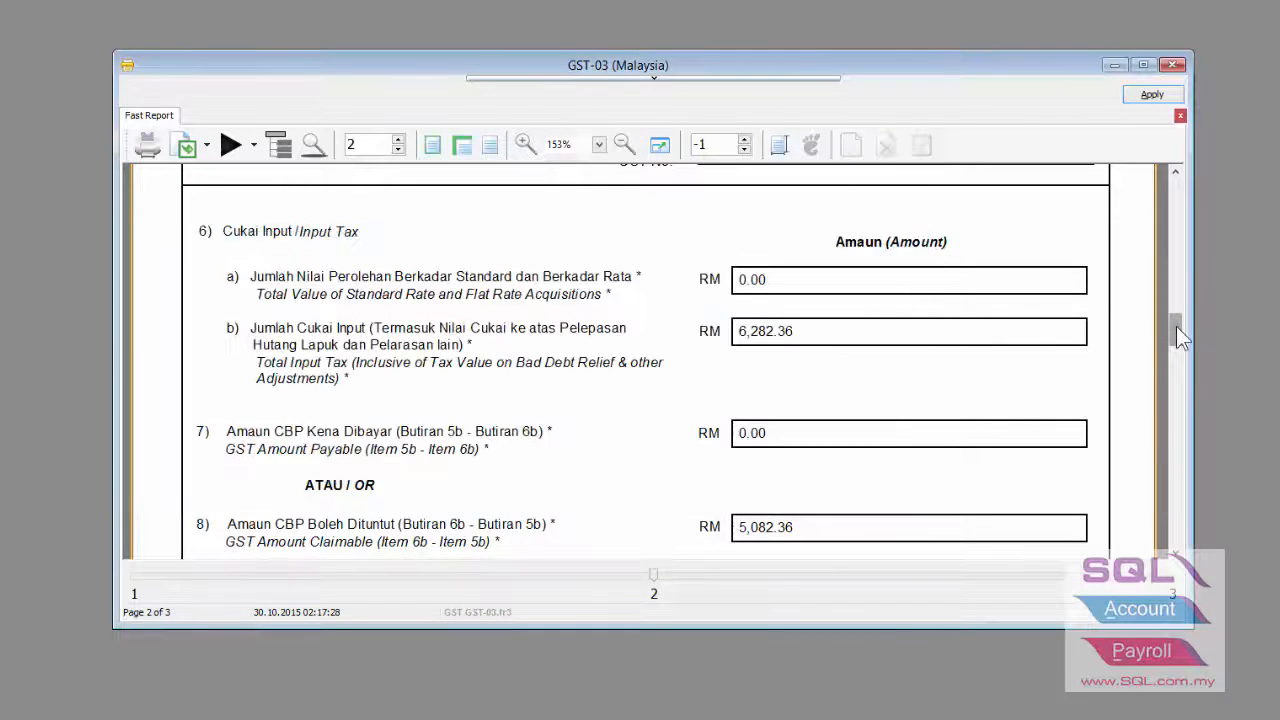
pyautogui.moveTo(1176, 336); pyautogui.dragTo(1160, 405)
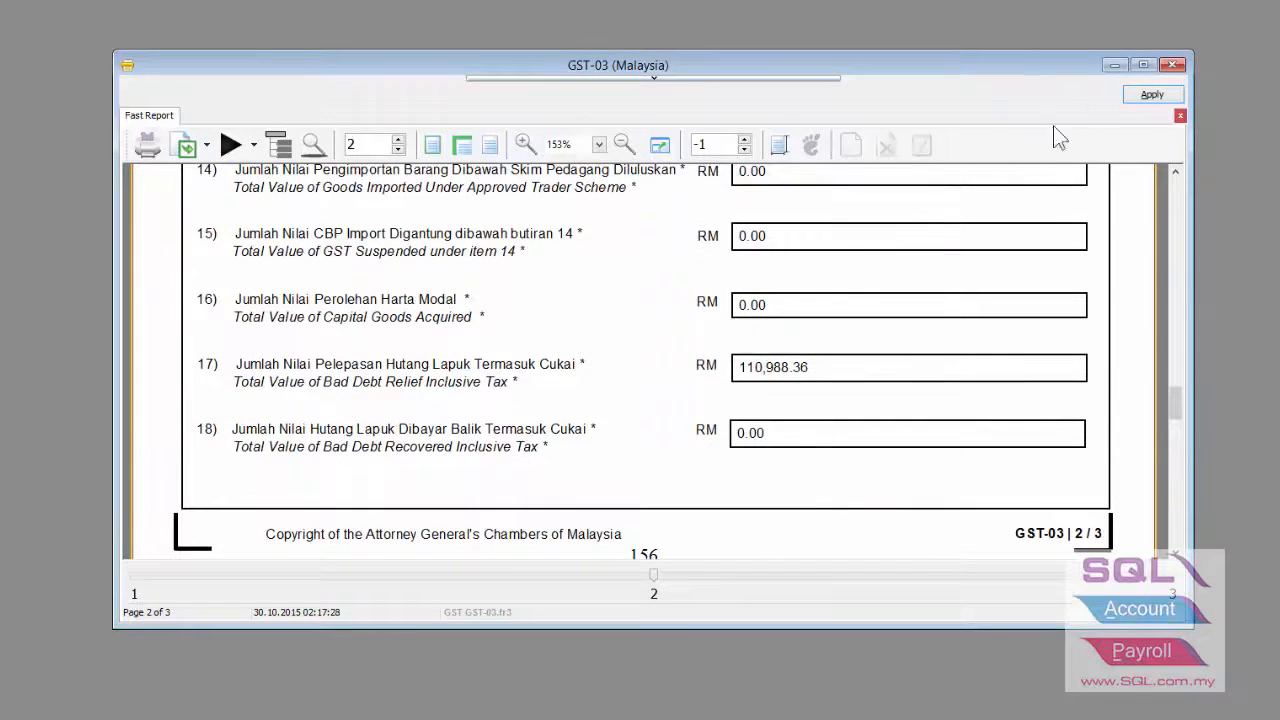
pyautogui.click(1172, 64)
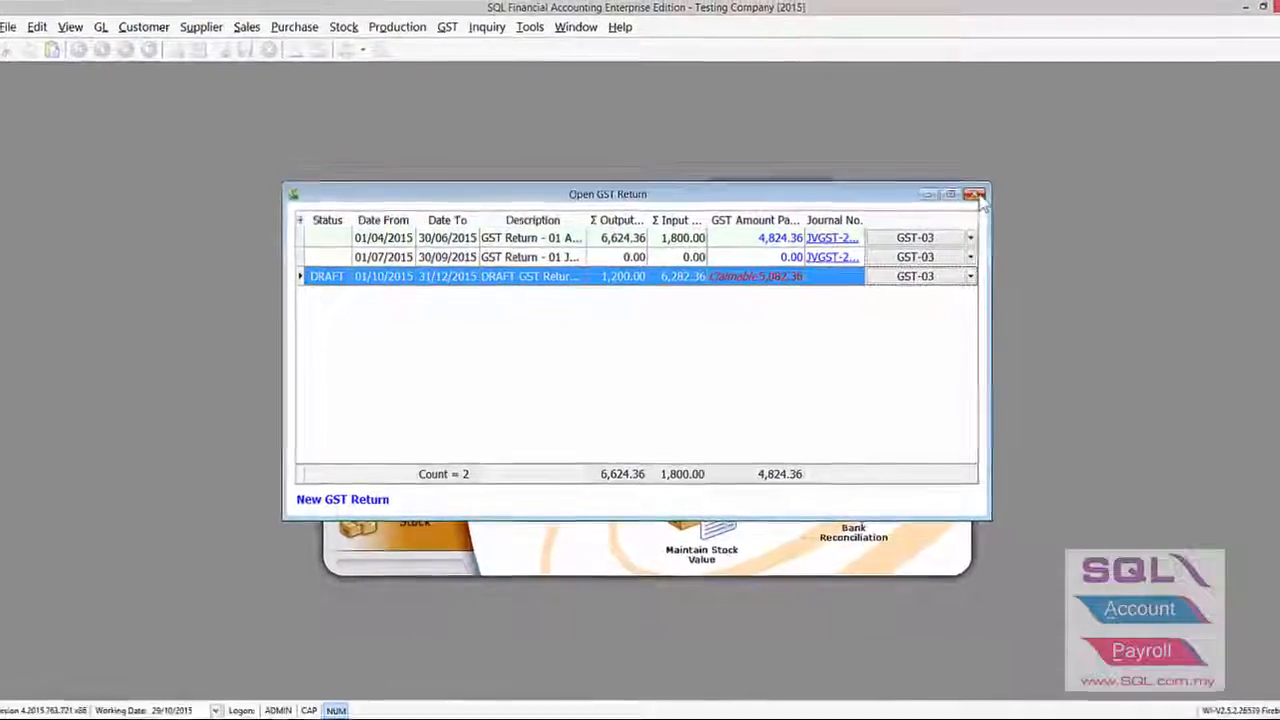
pyautogui.click(976, 195)
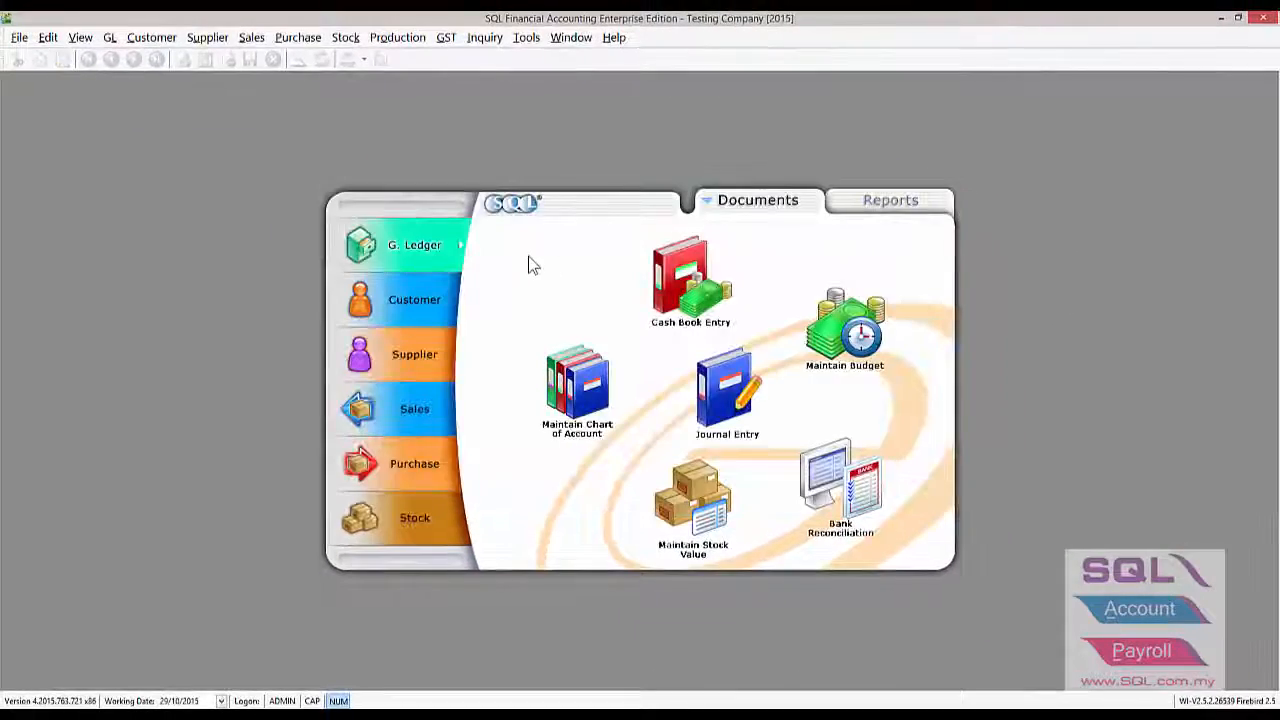